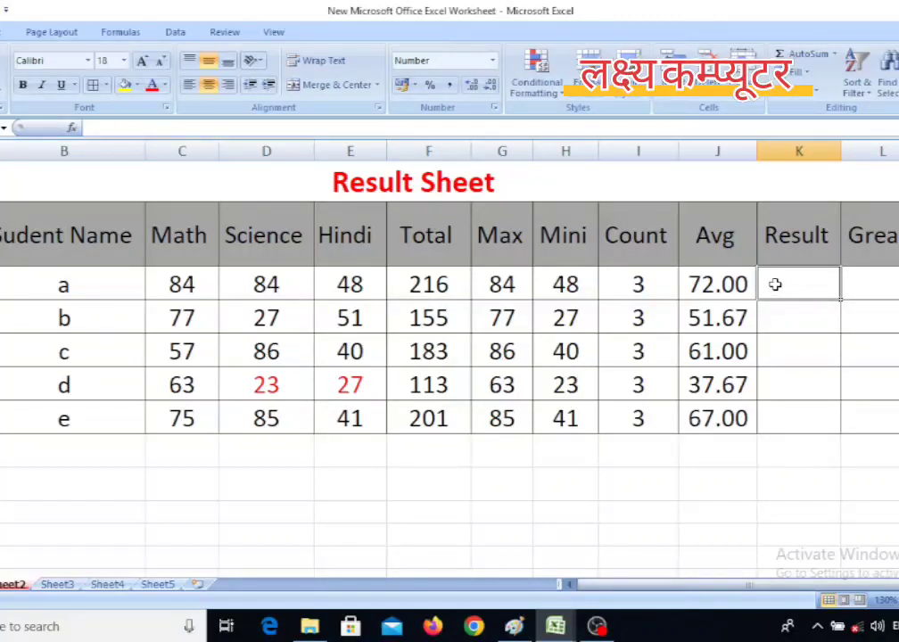
Start an IF formula with a nested AND in K3, testing that Math C3>=33 and Science D3>=33
type("=if(")
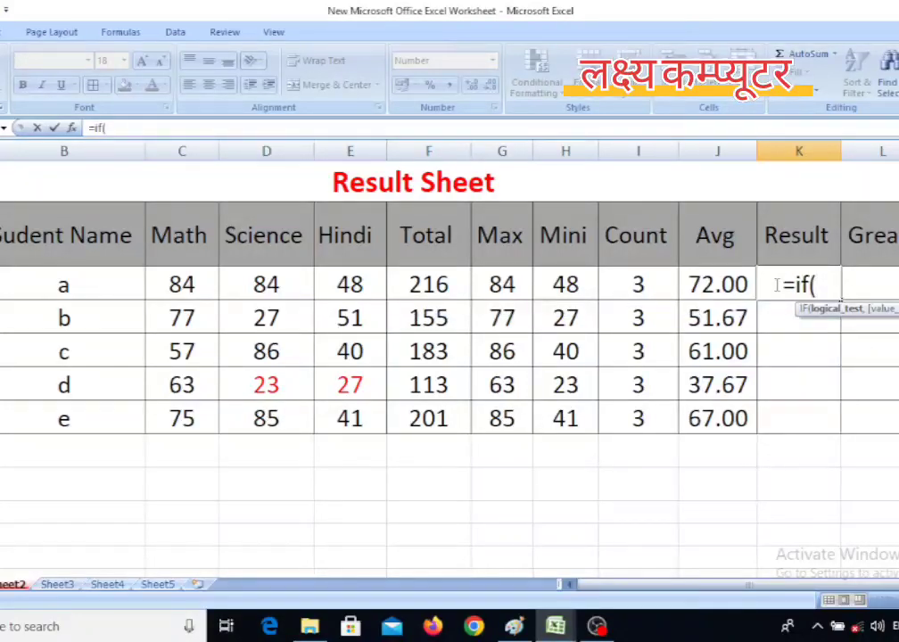
type("and")
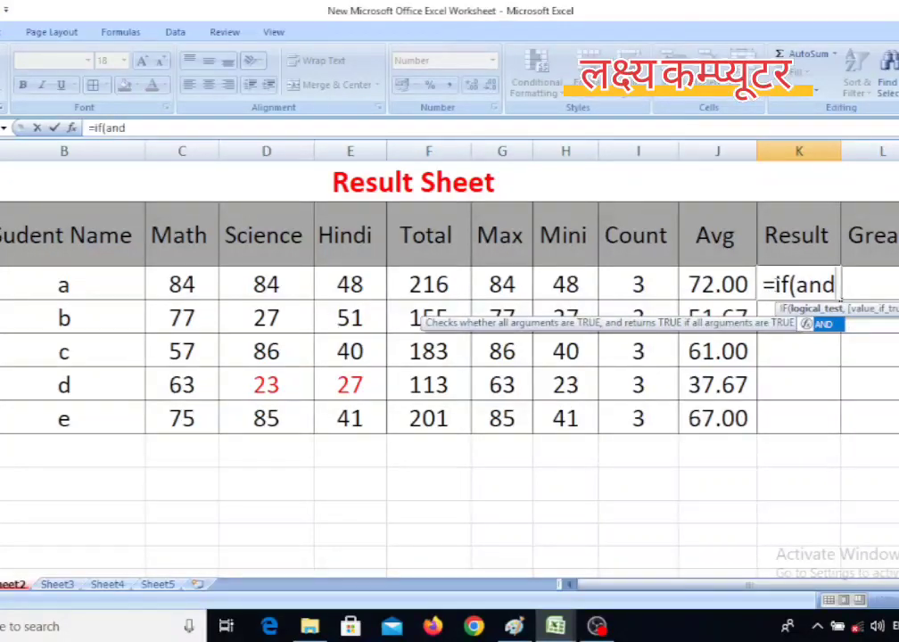
type("(")
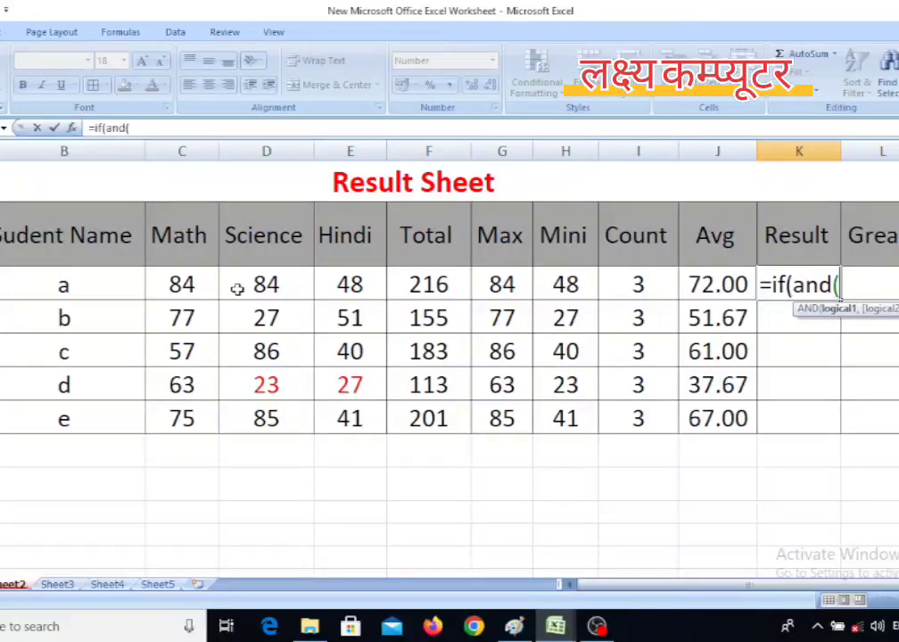
left_click(189, 284)
type(">=")
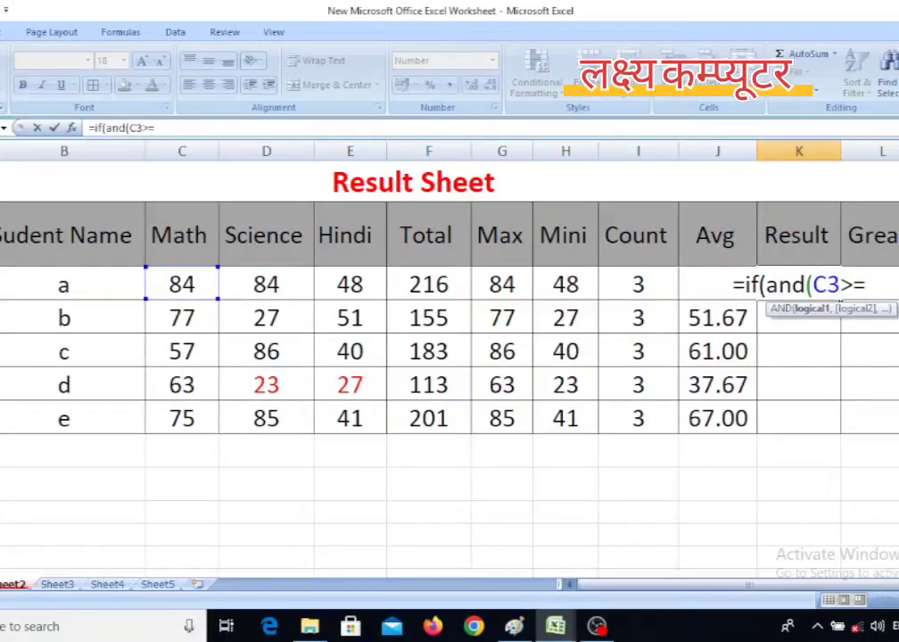
type("33,")
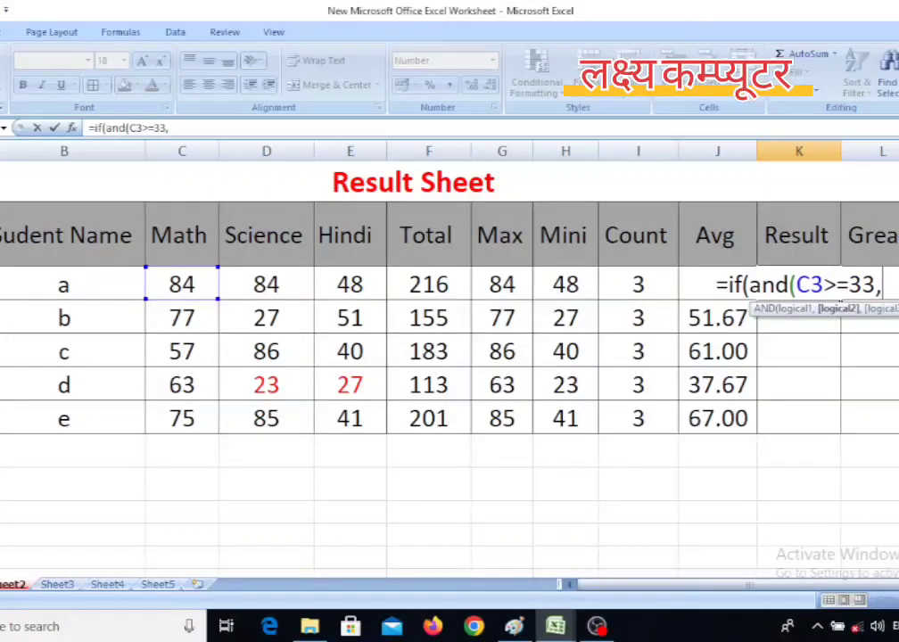
left_click(266, 269)
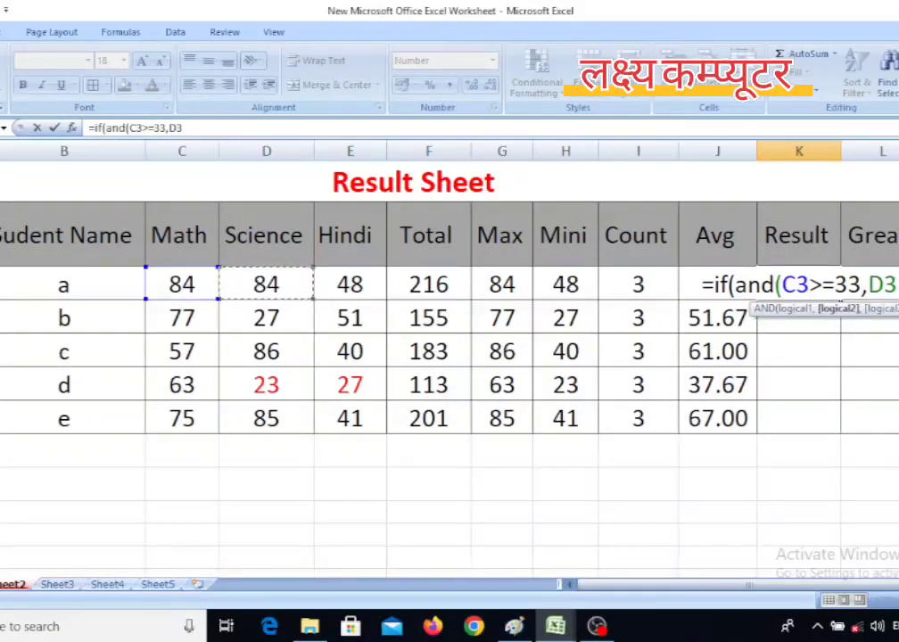
type(">=33")
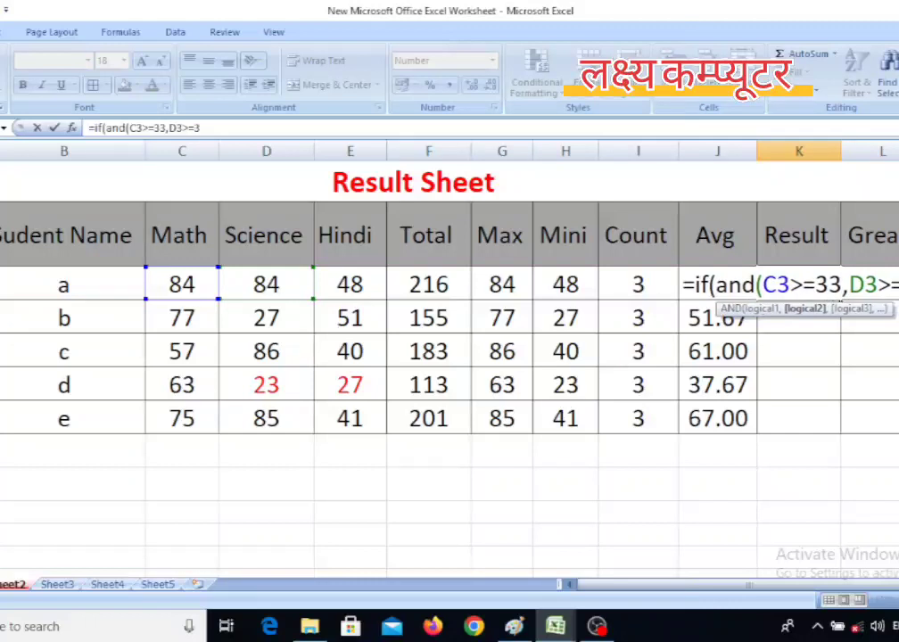
type(".")
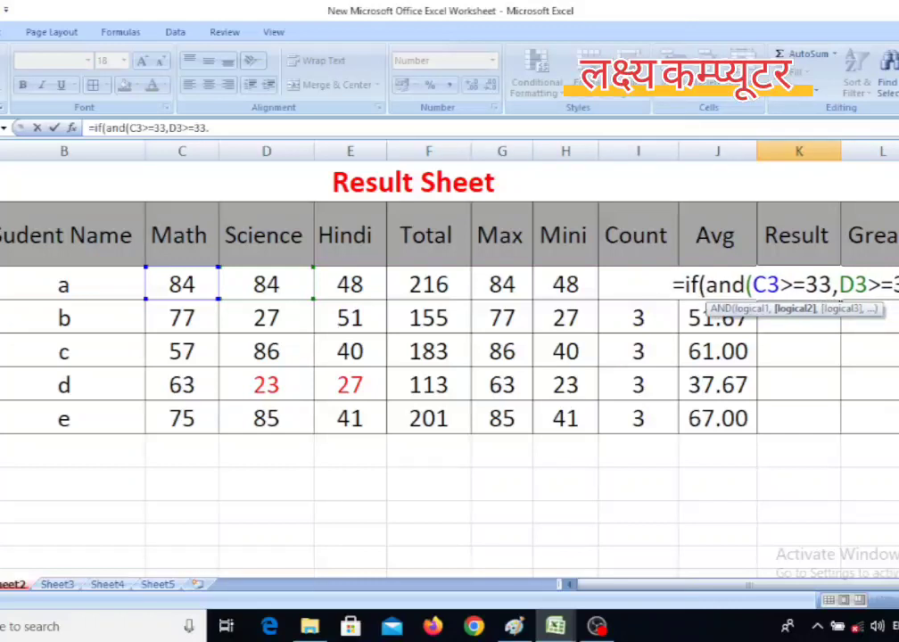
key("BackSpace")
type(",")
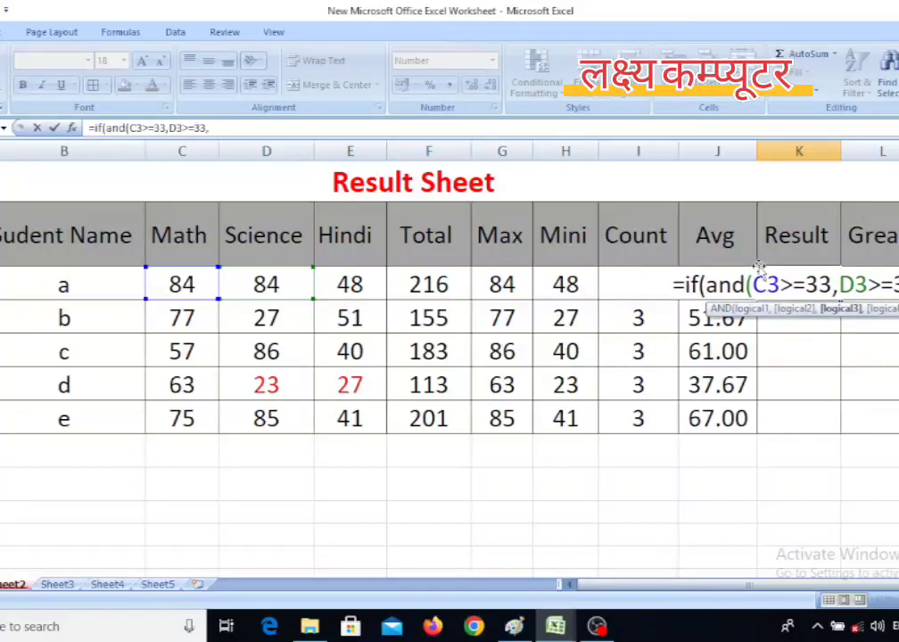
Add the Hindi condition E3>=33 to the AND test and close it, ready for the IF's true value
left_click(384, 270)
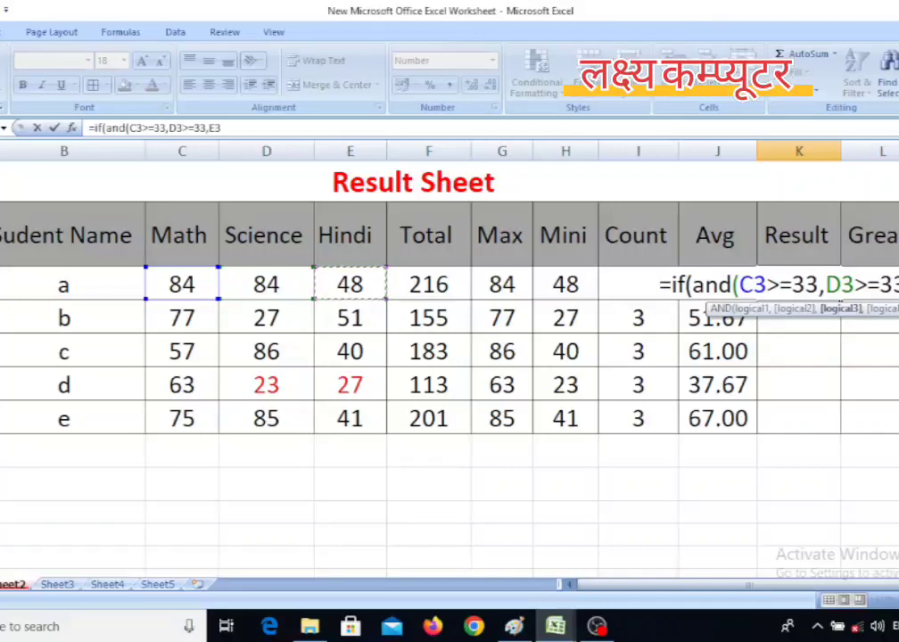
type(">=33,")
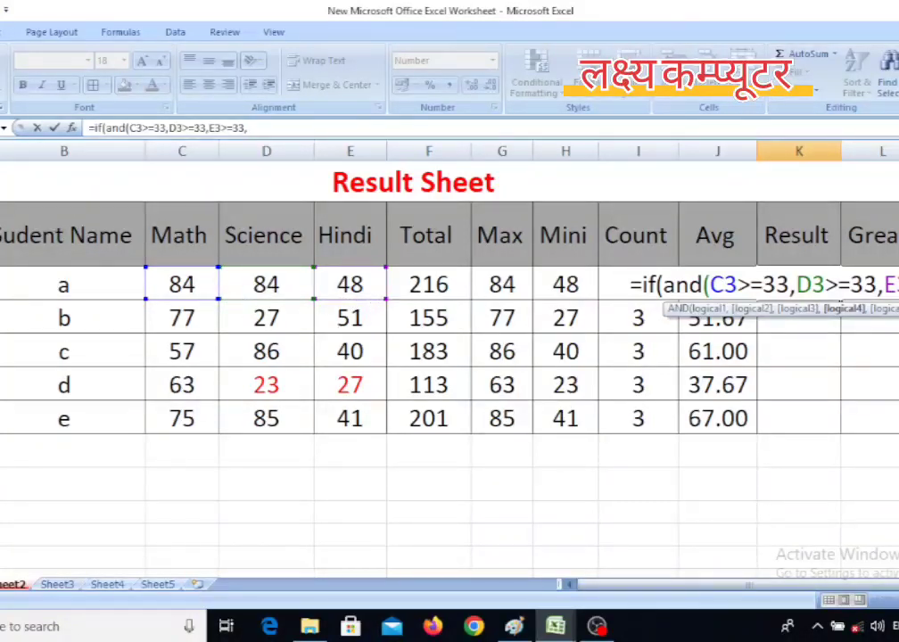
key("BackSpace")
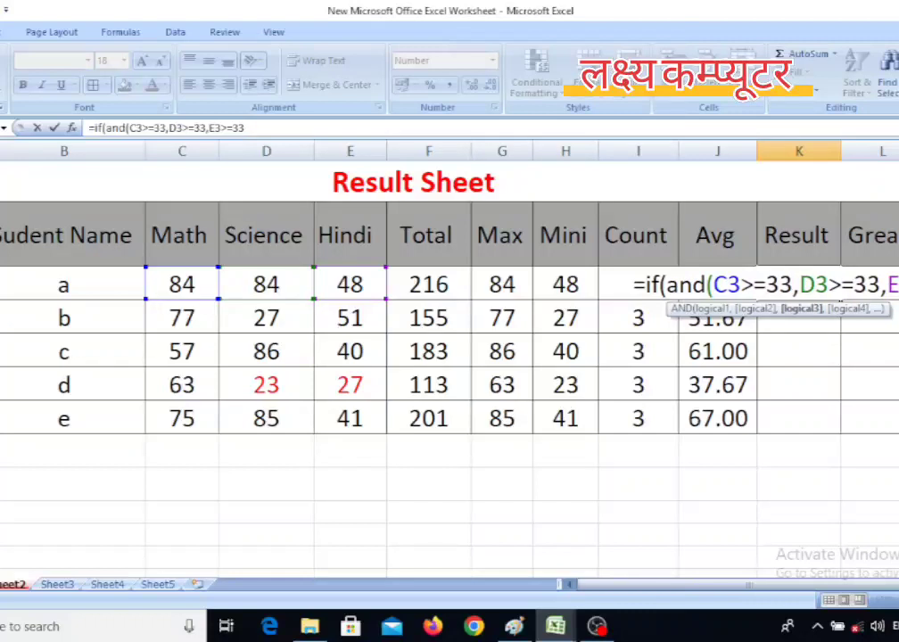
type(")")
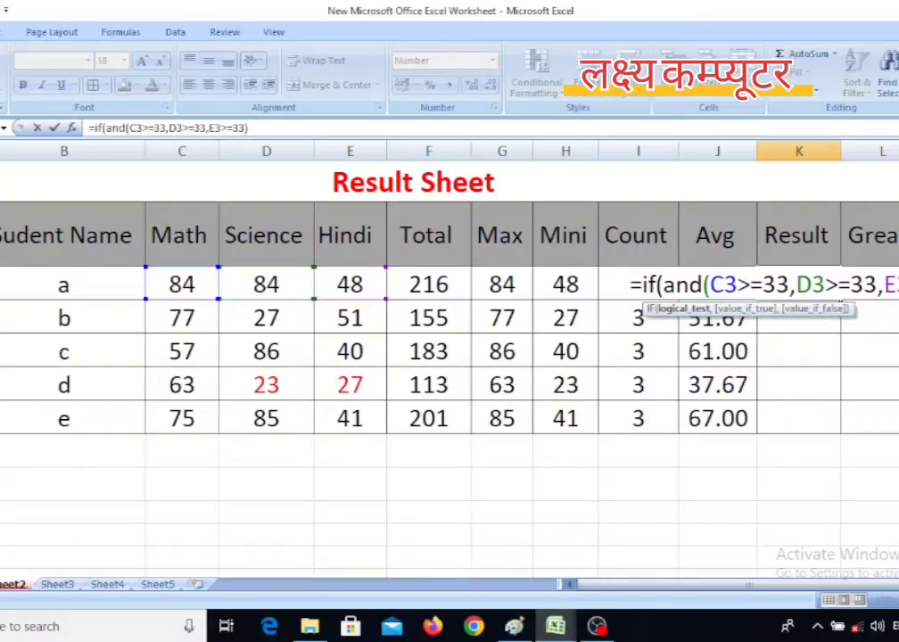
type(",")
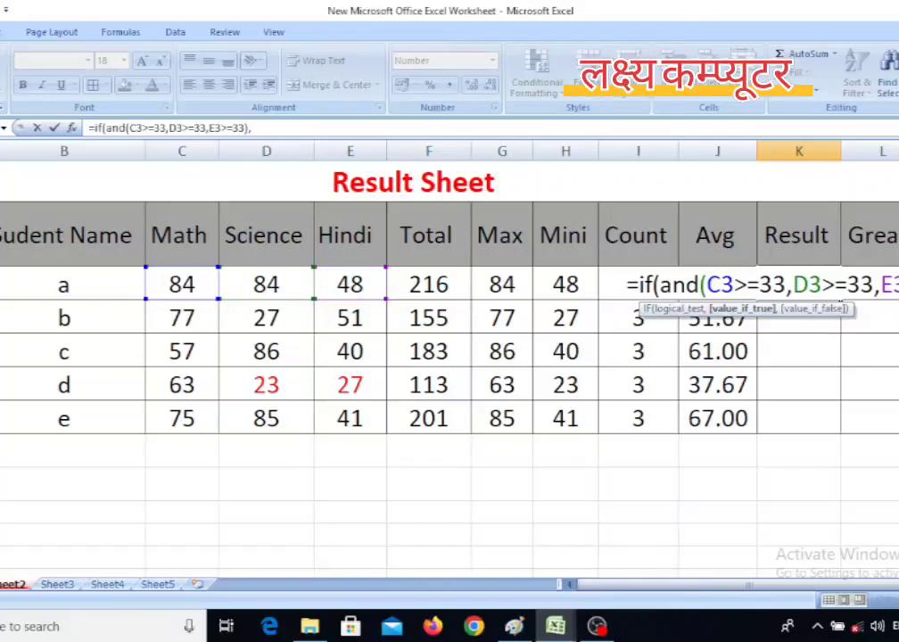
key("BackSpace")
key("BackSpace")
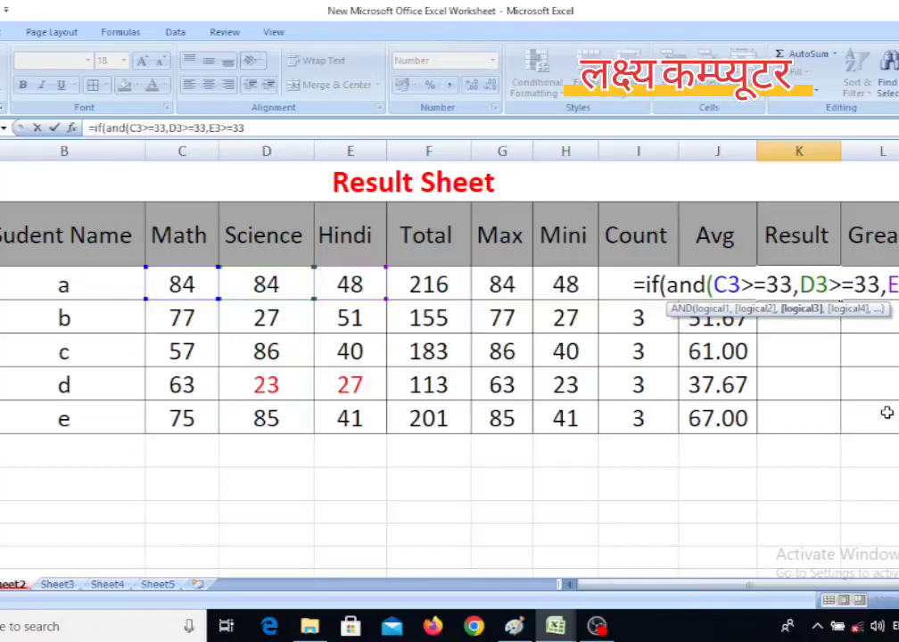
type(")")
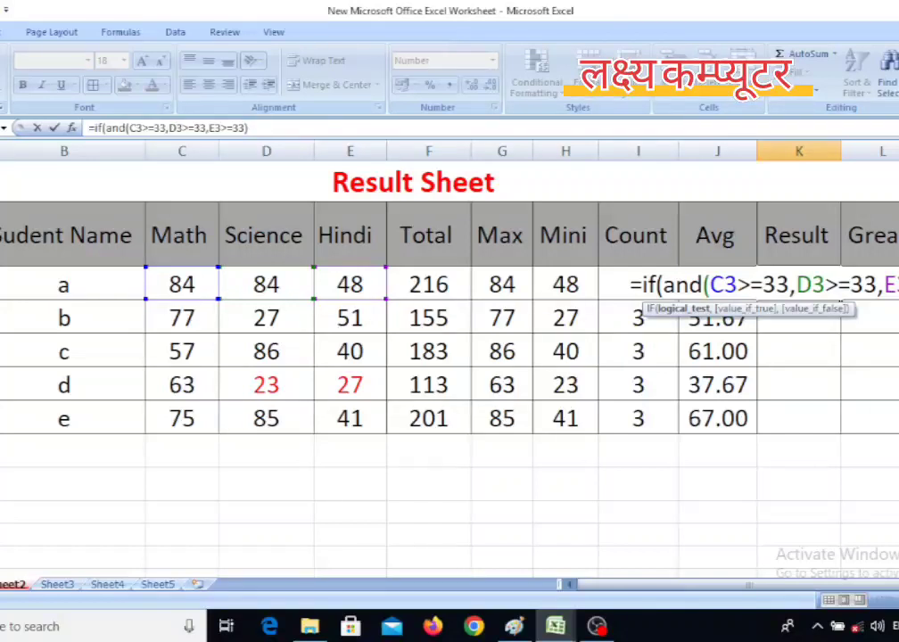
type(",")
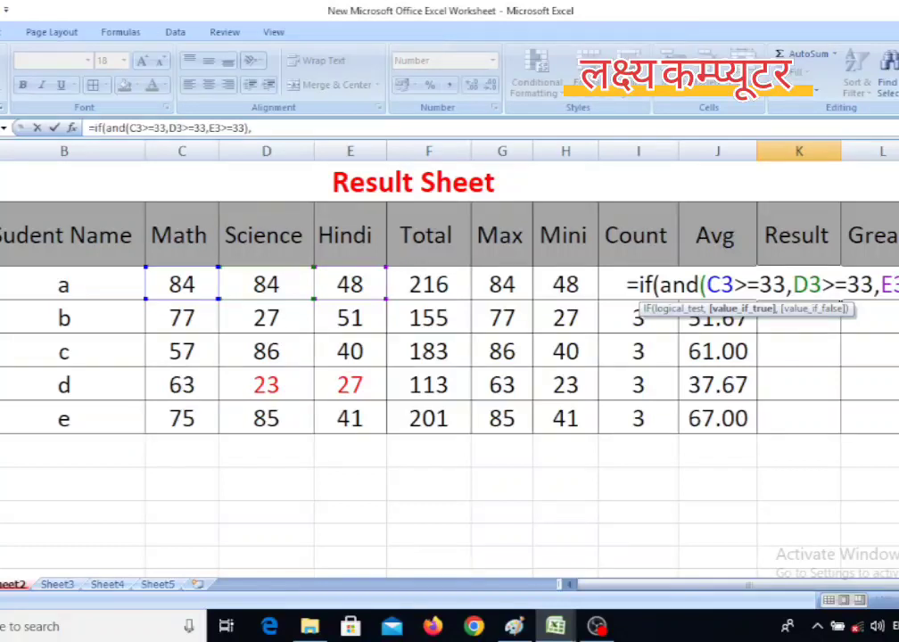
Complete the K3 formula with "pass" as the true value and "fail" as the false value, and enter it
type("pass")
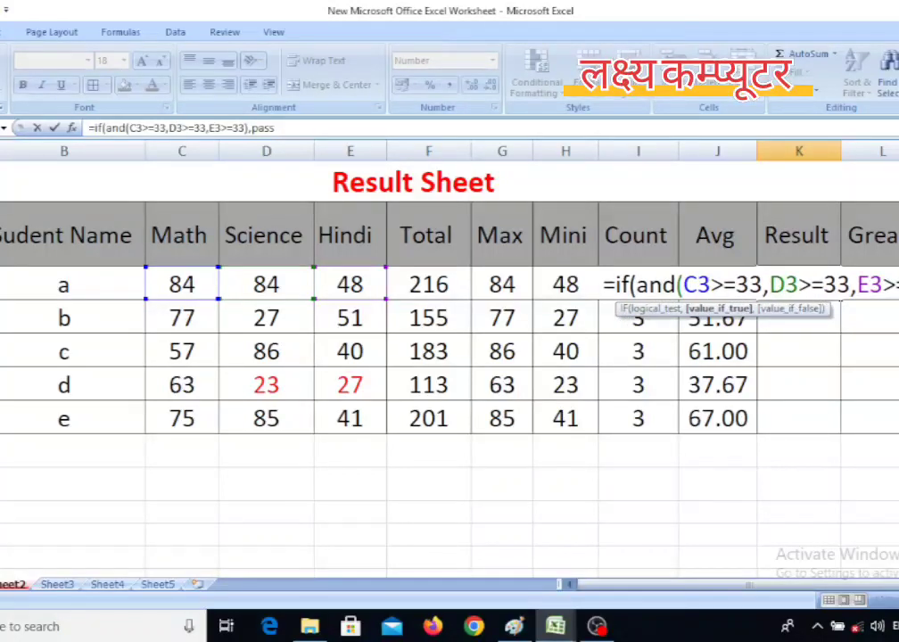
key("BackSpace")
key("BackSpace")
key("BackSpace")
key("BackSpace")
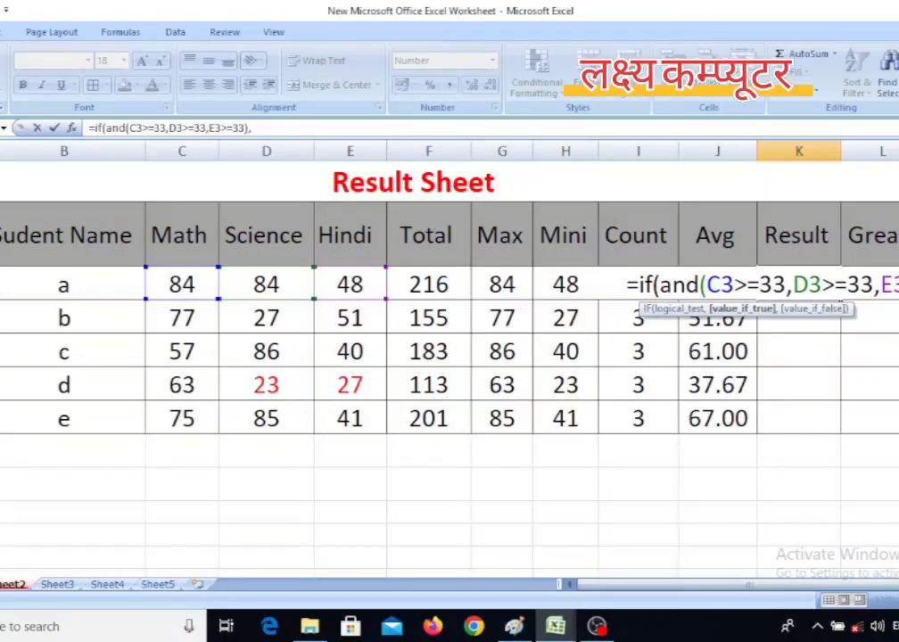
type("\"pa")
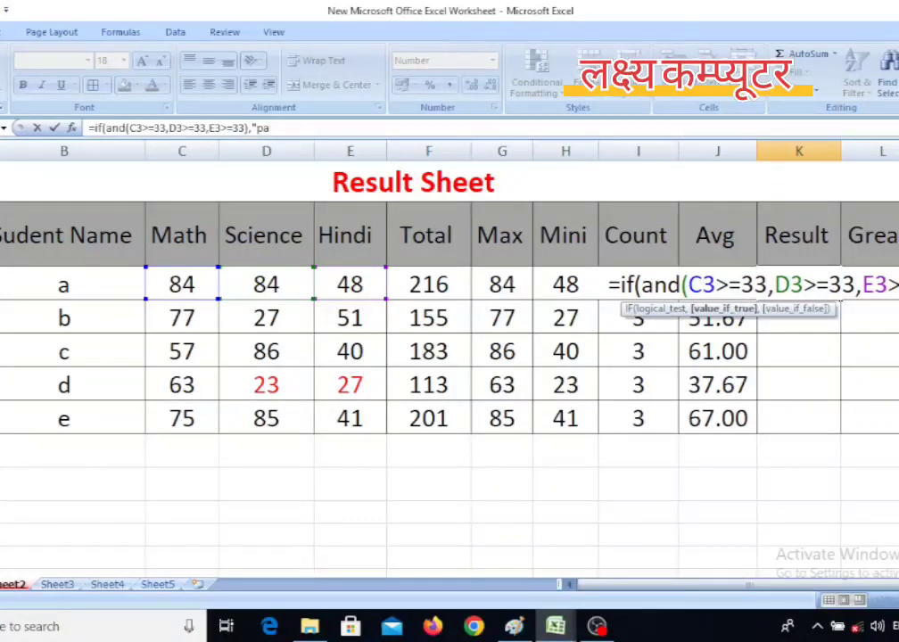
type("ss\"")
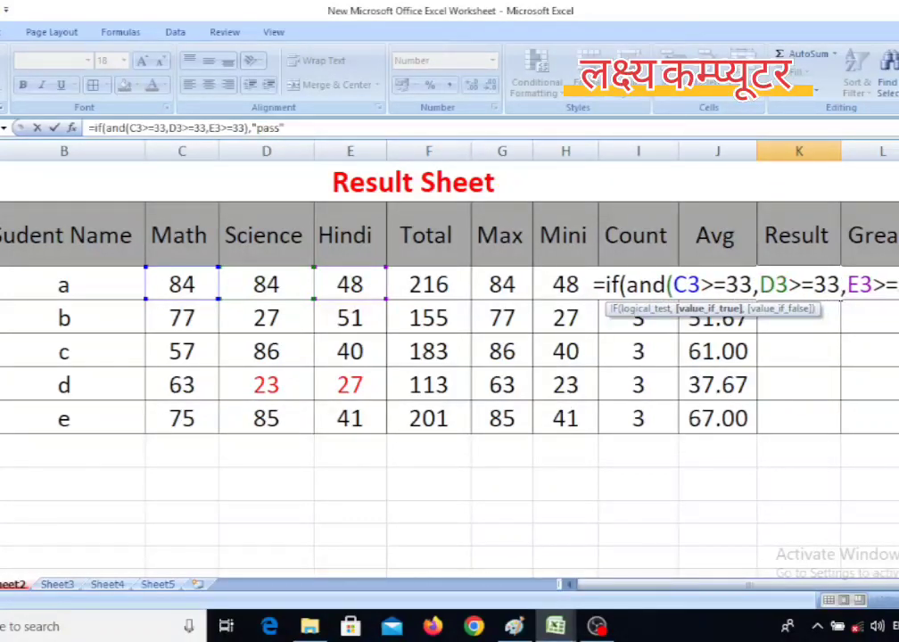
type(",\"")
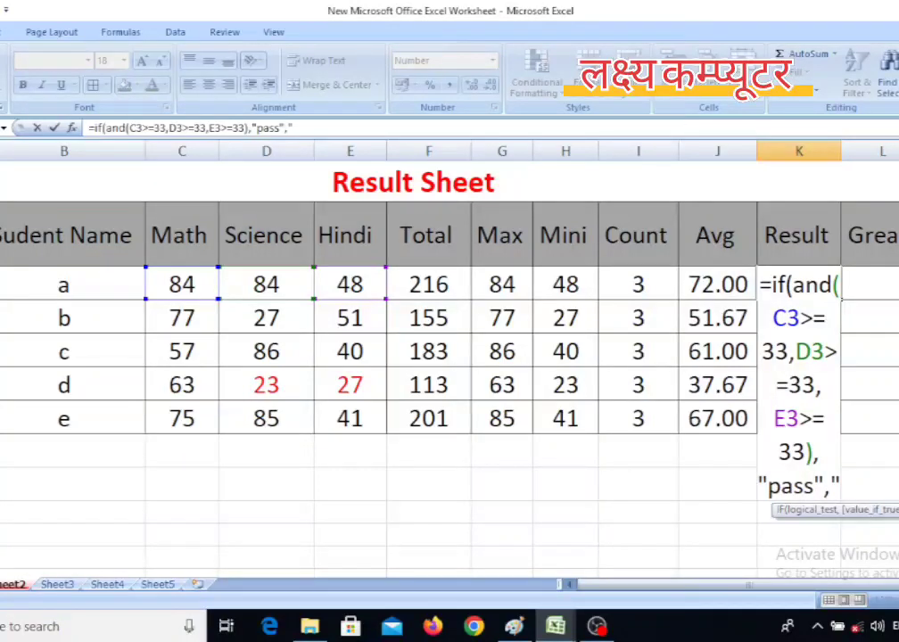
type("fail")
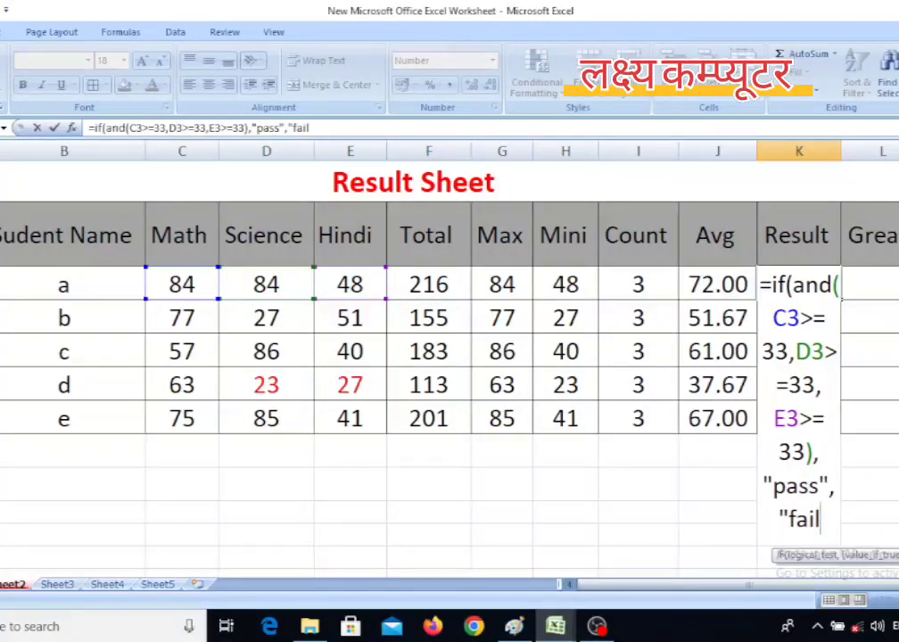
type("\"")
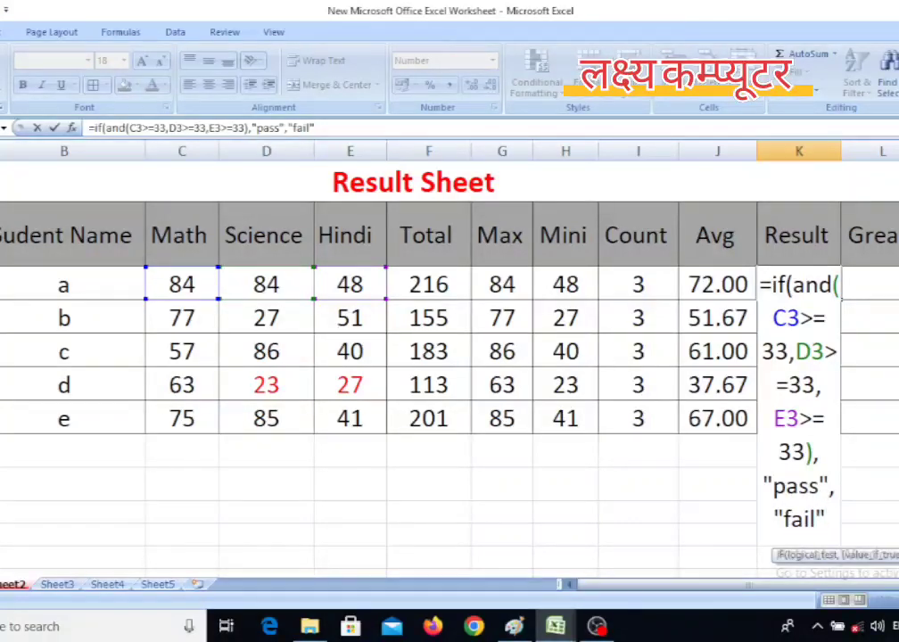
key("Return")
key("Return")
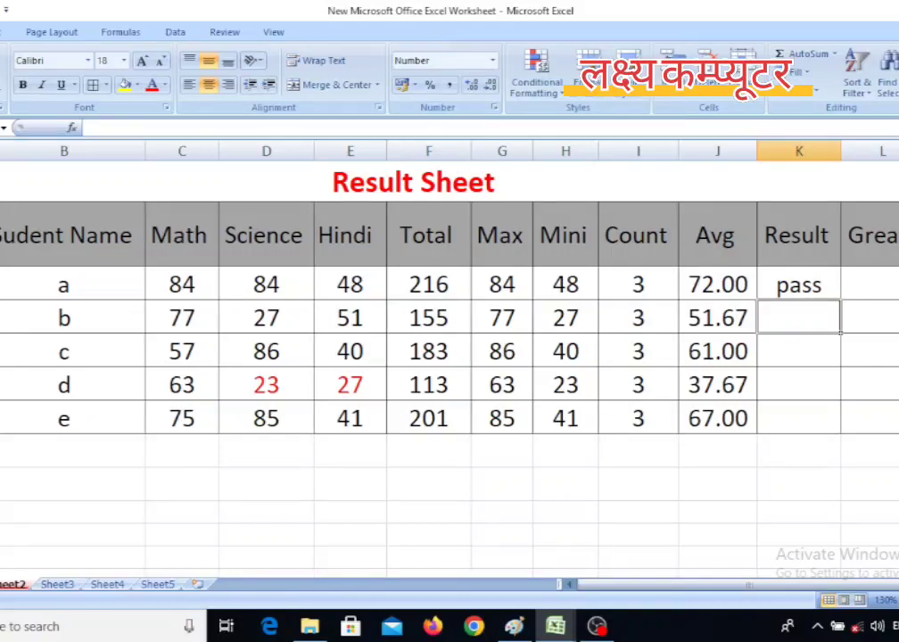
Fill the K3 formula down the Result column to student e, and check it against the marks of students a and b
double_click(799, 284)
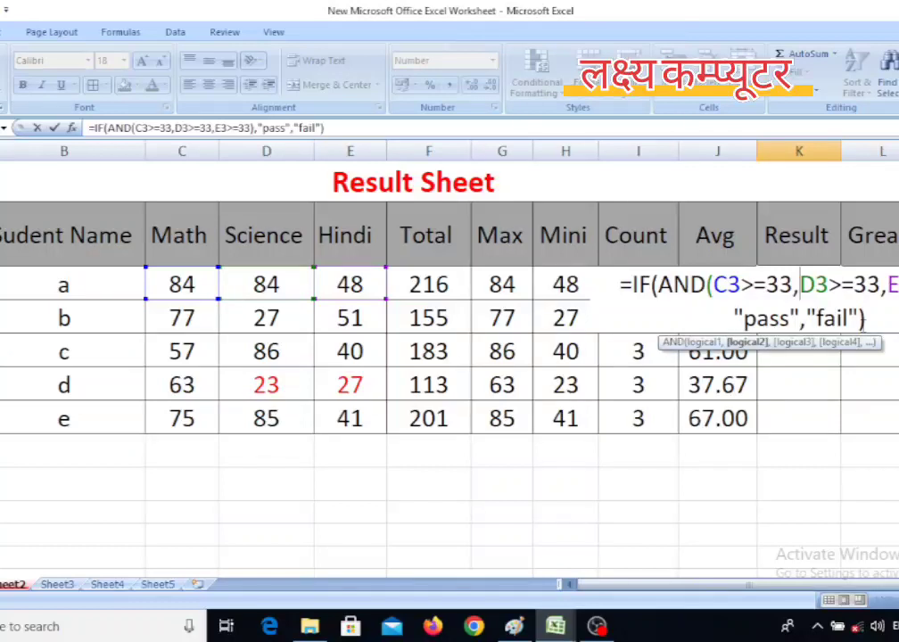
key("Return")
left_click(828, 282)
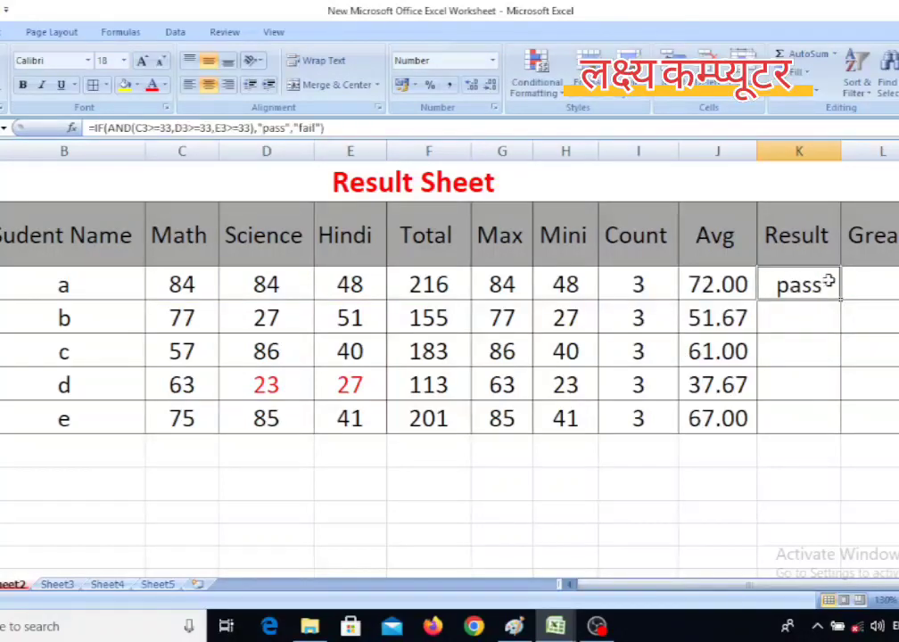
double_click(839, 299)
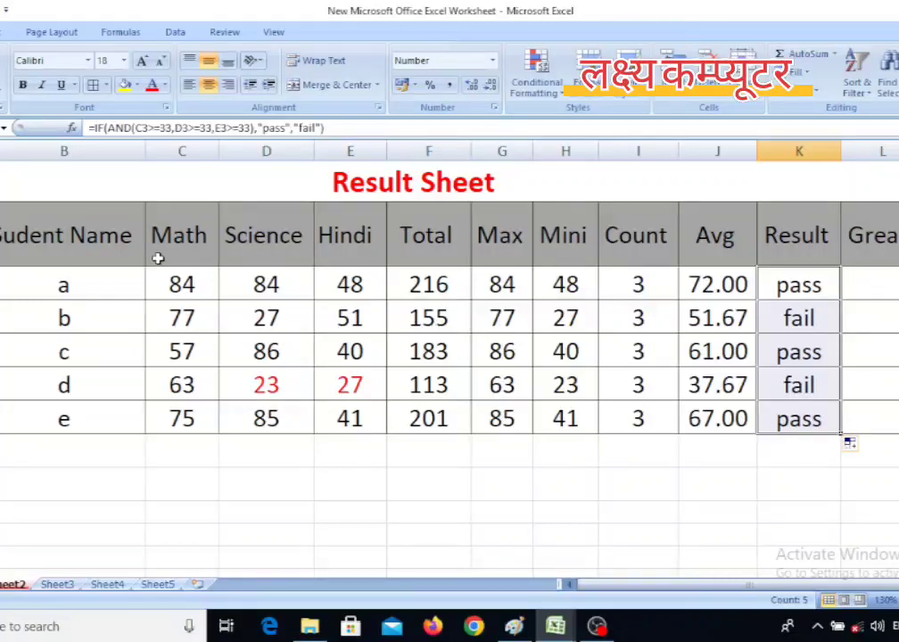
left_click_drag(177, 290, 336, 287)
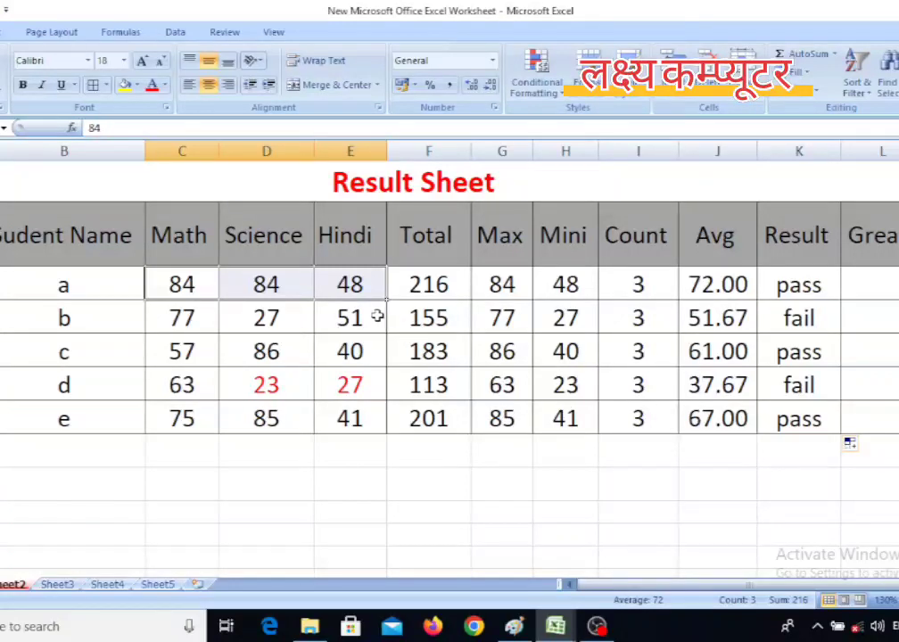
left_click(271, 323)
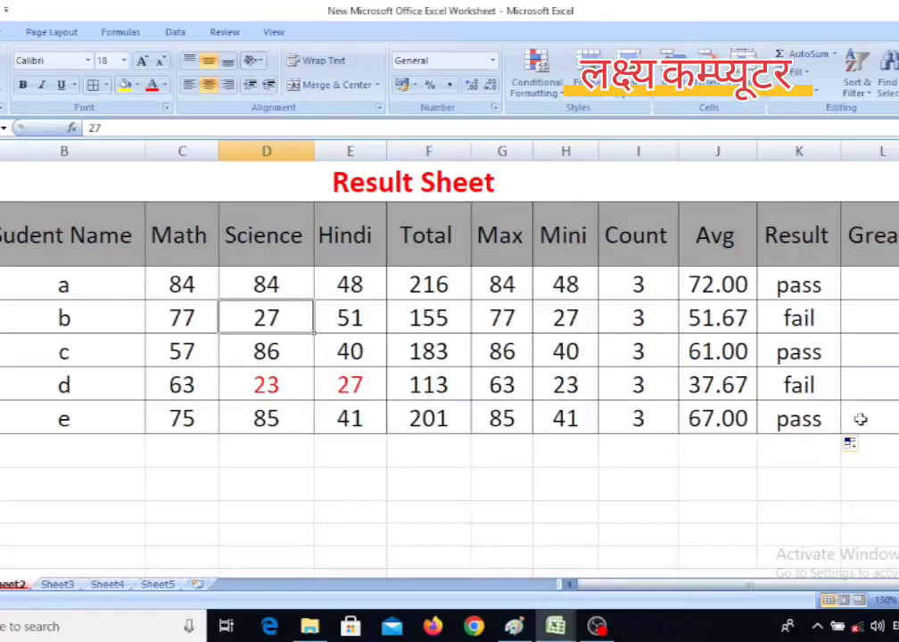
Consult the grade bands below the results, and start an IF formula in L3 returning "A+" when the average J3>=75
left_click(888, 285)
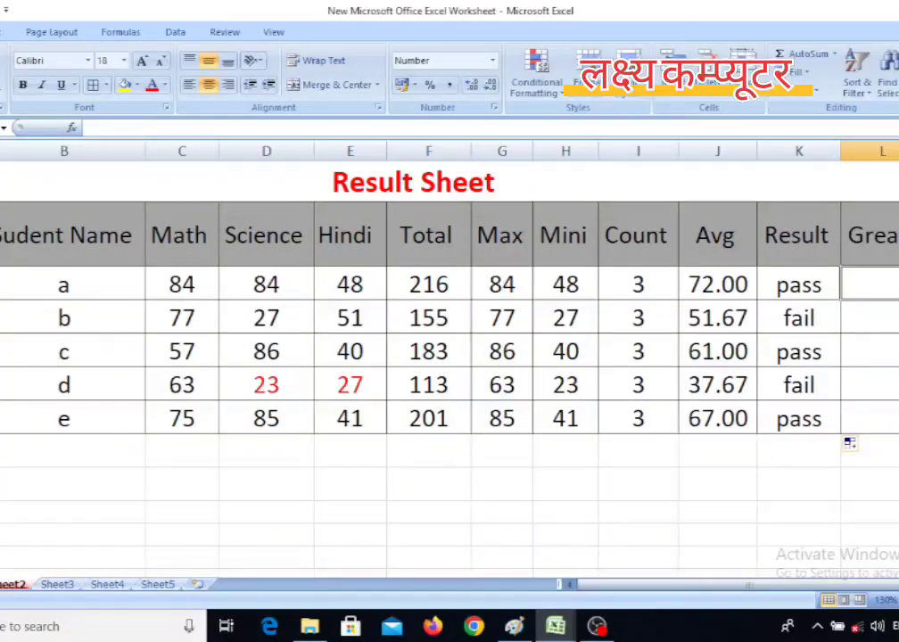
scroll(716, 421, "down", 7)
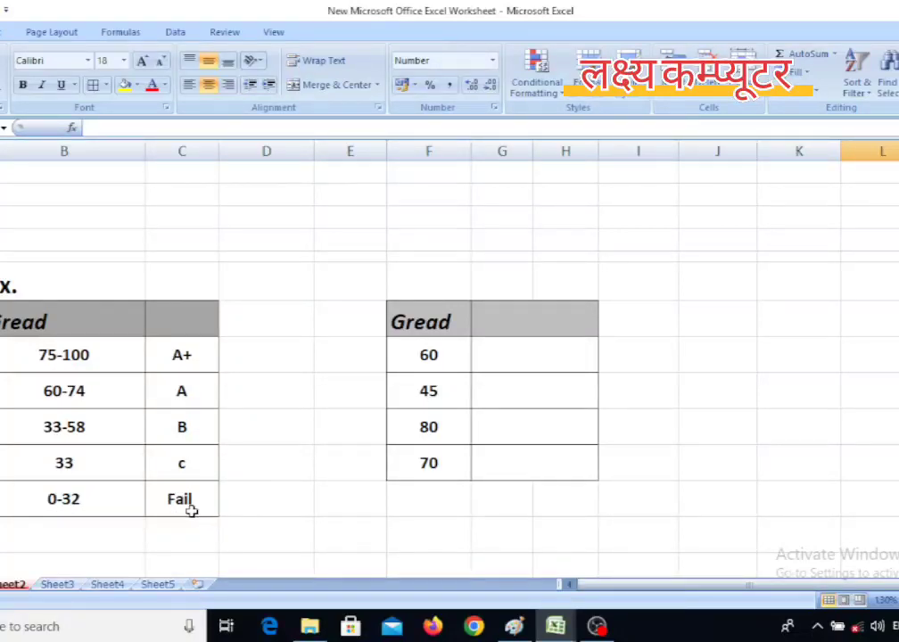
scroll(178, 521, "up", 5)
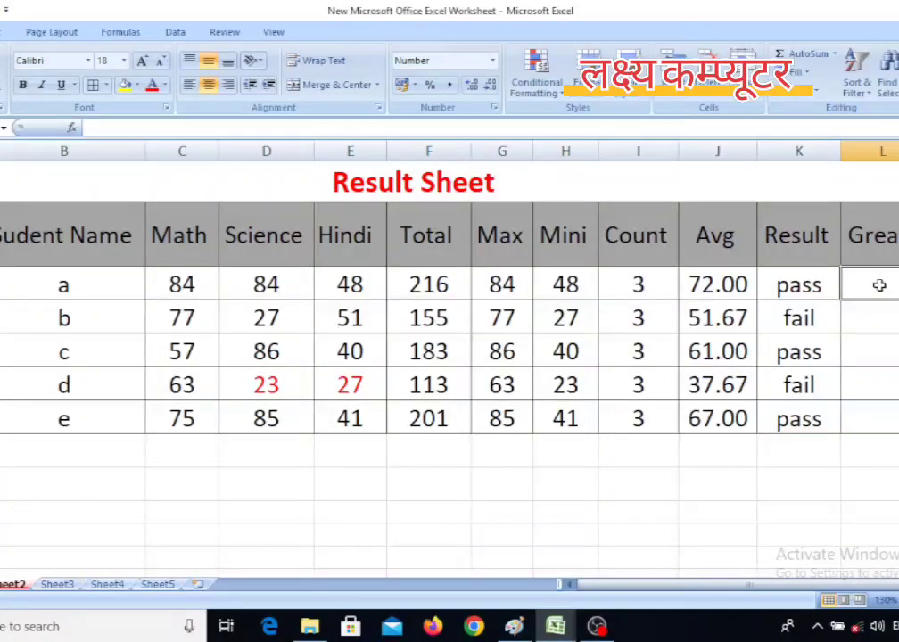
type("=")
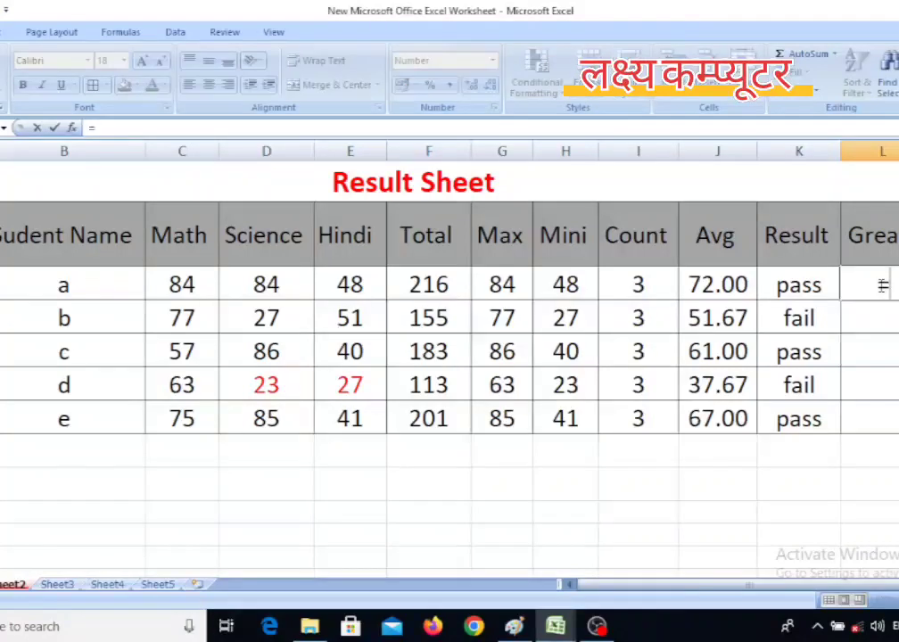
type("if")
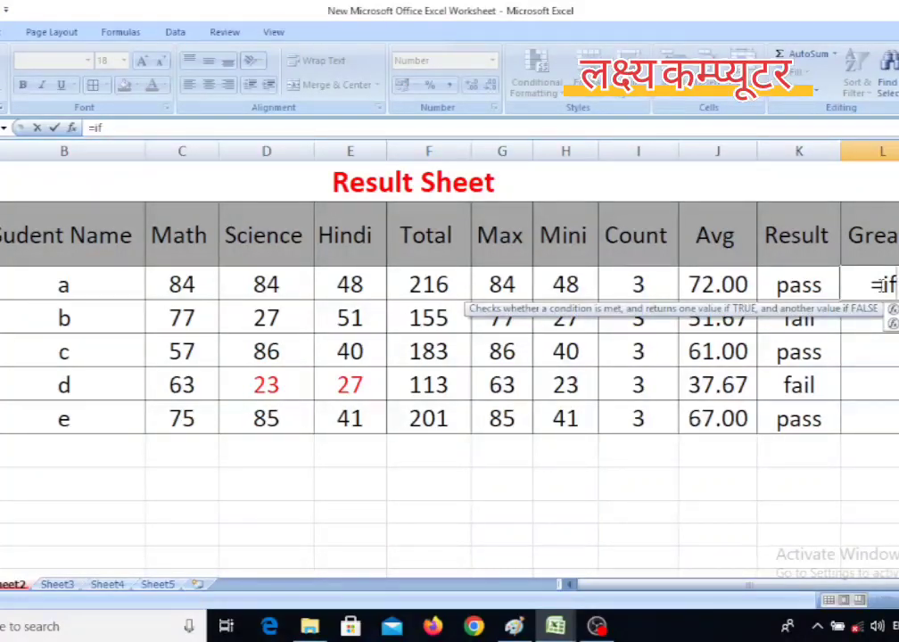
type("(")
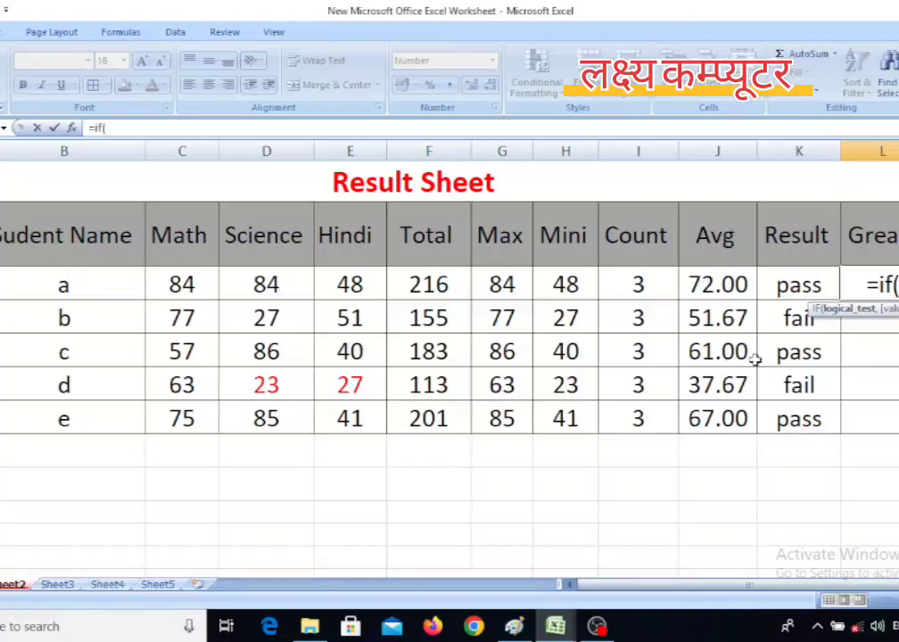
left_click(718, 283)
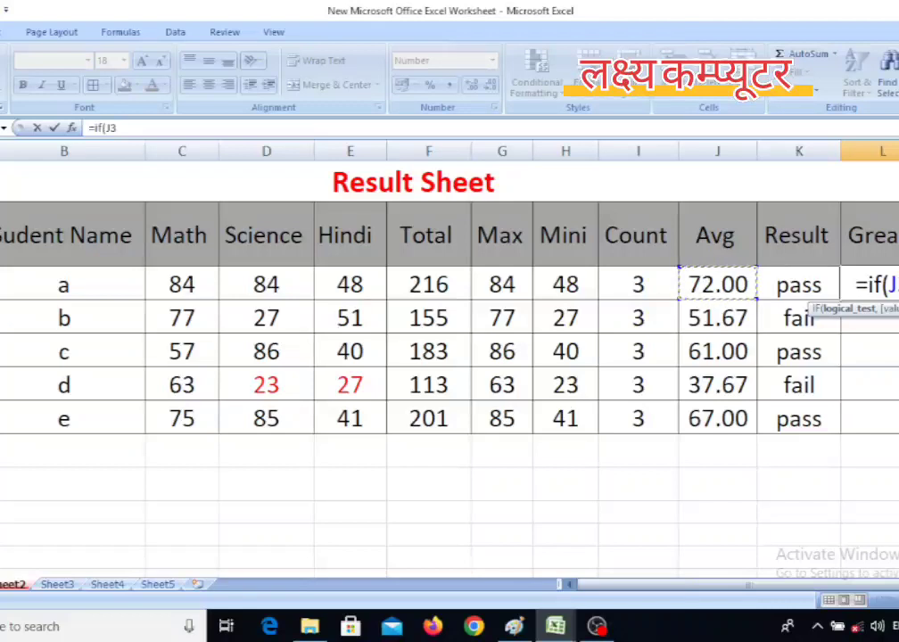
type(">=")
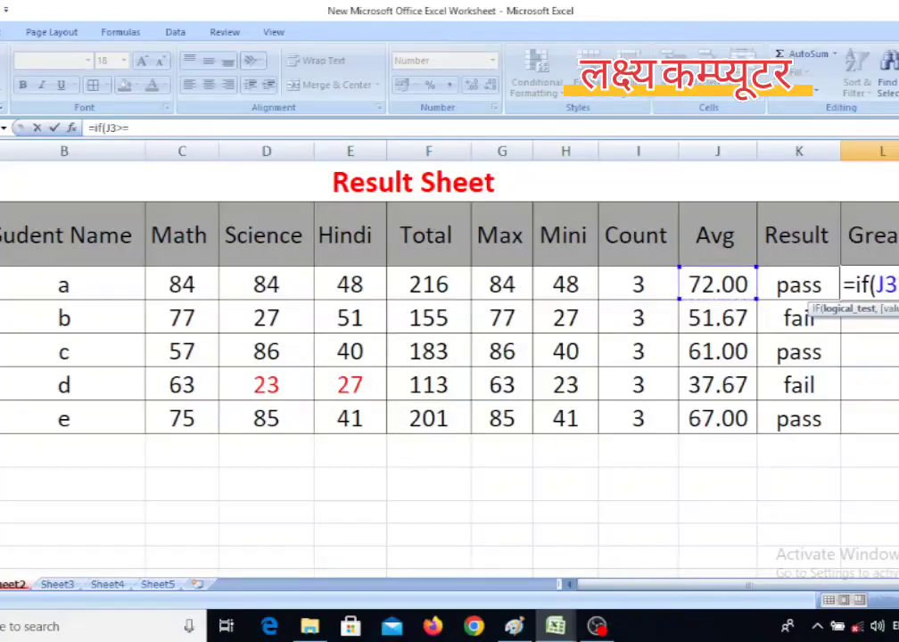
type("75")
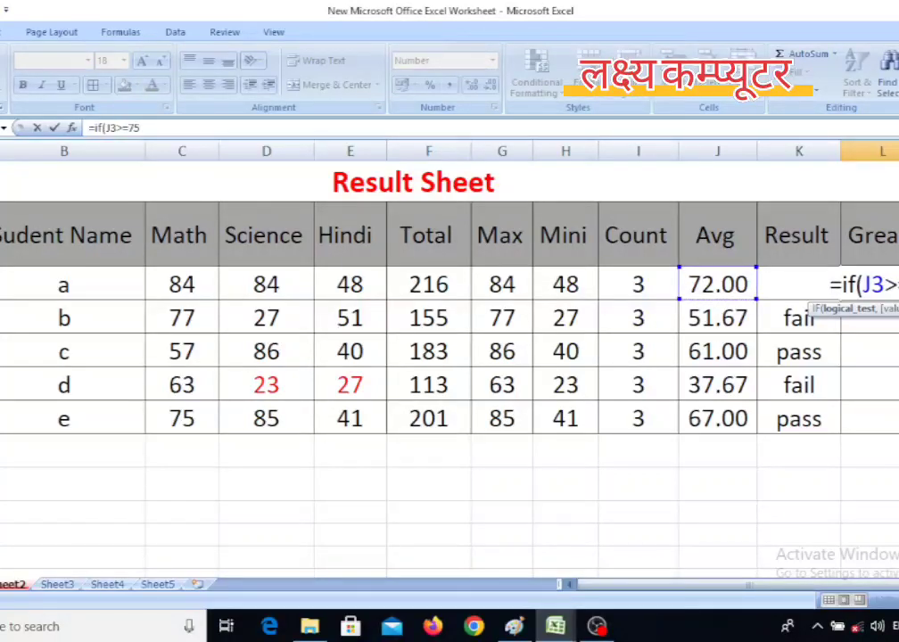
type(",\"")
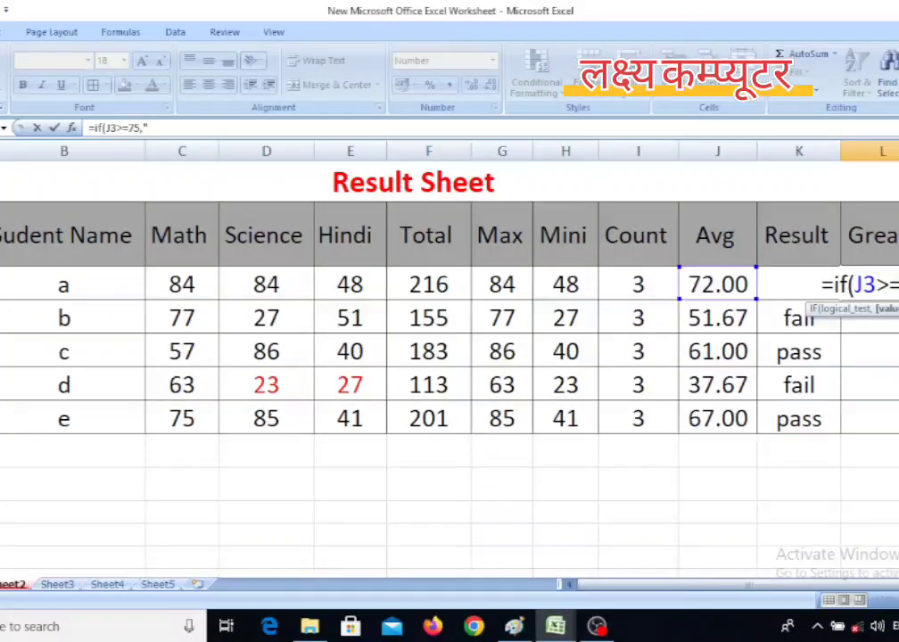
type("A")
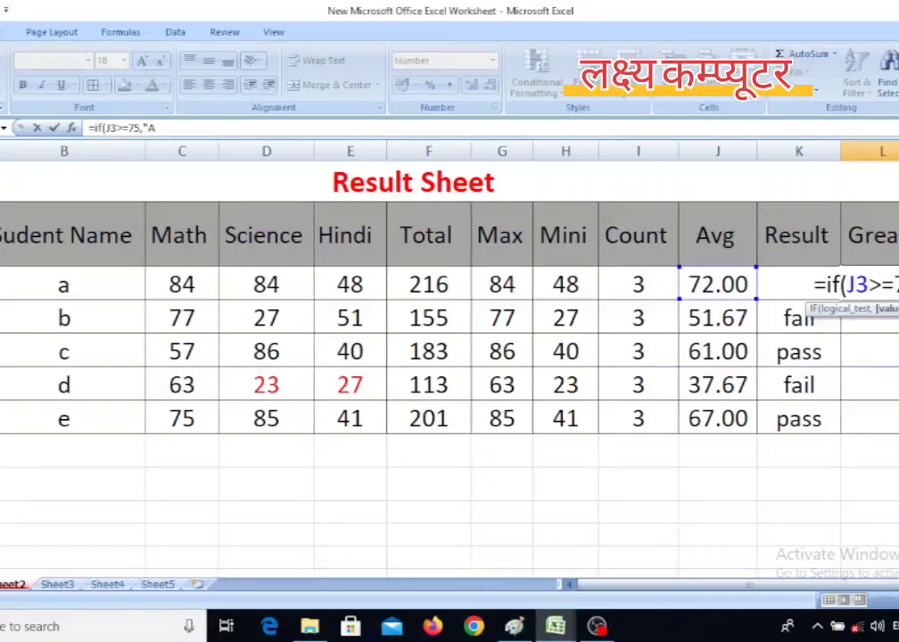
type("+\"")
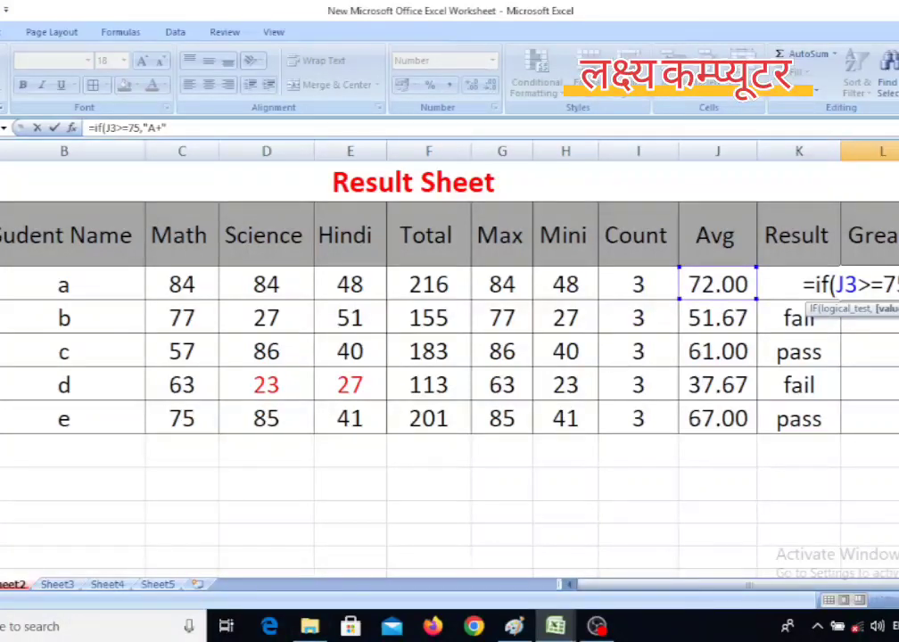
Copy the IF clause without its equals sign and paste it after a comma as a nested IF in the L3 formula
key("shift+Left")
key("shift+Left")
key("shift+Left")
key("shift+Left")
key("shift+Left")
key("shift+Left")
key("shift+Left")
key("shift+Left")
key("shift+Left")
key("shift+Left")
key("shift+Left")
key("shift+Left")
key("shift+Left")
key("shift+Left")
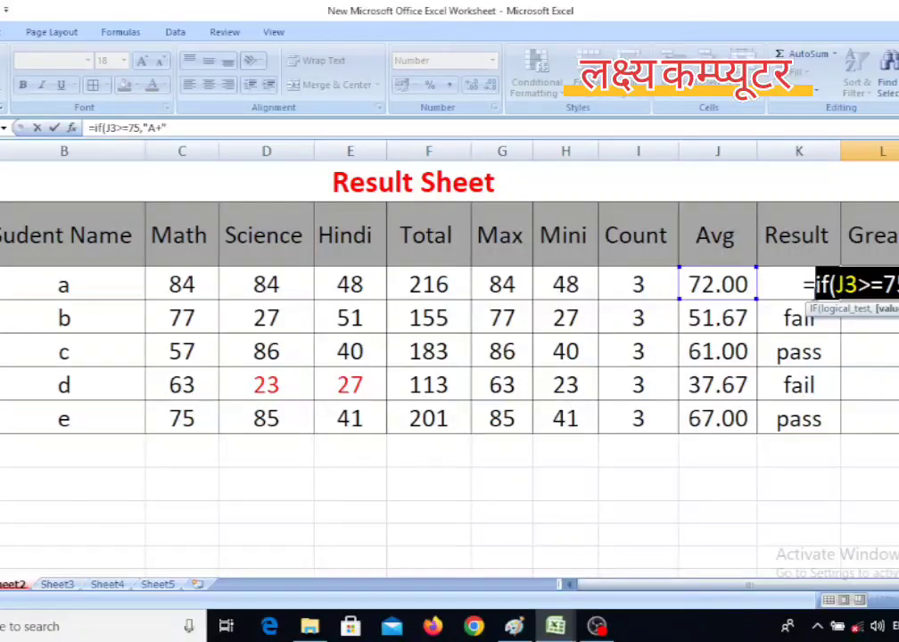
key("ctrl+c")
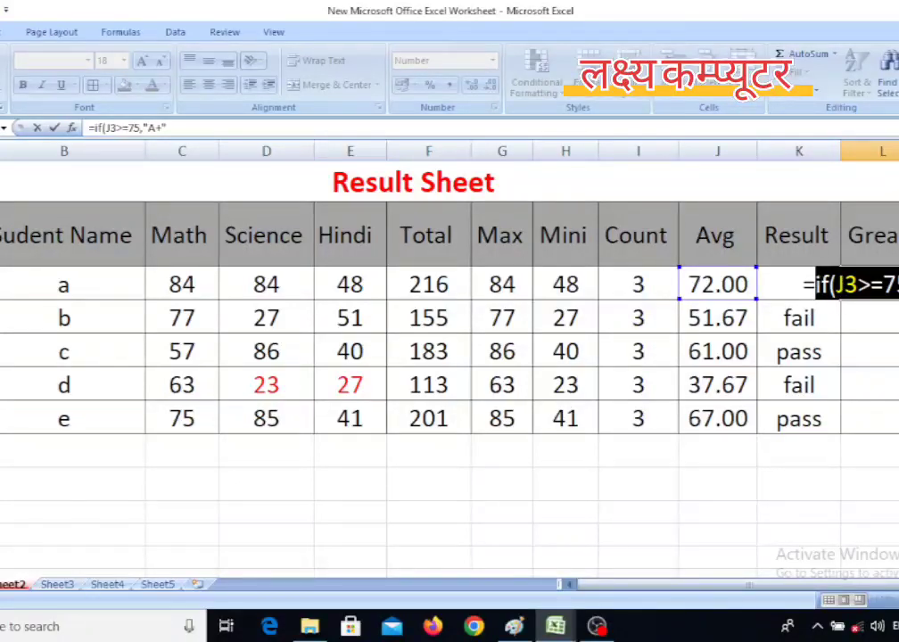
key("Right")
type(",")
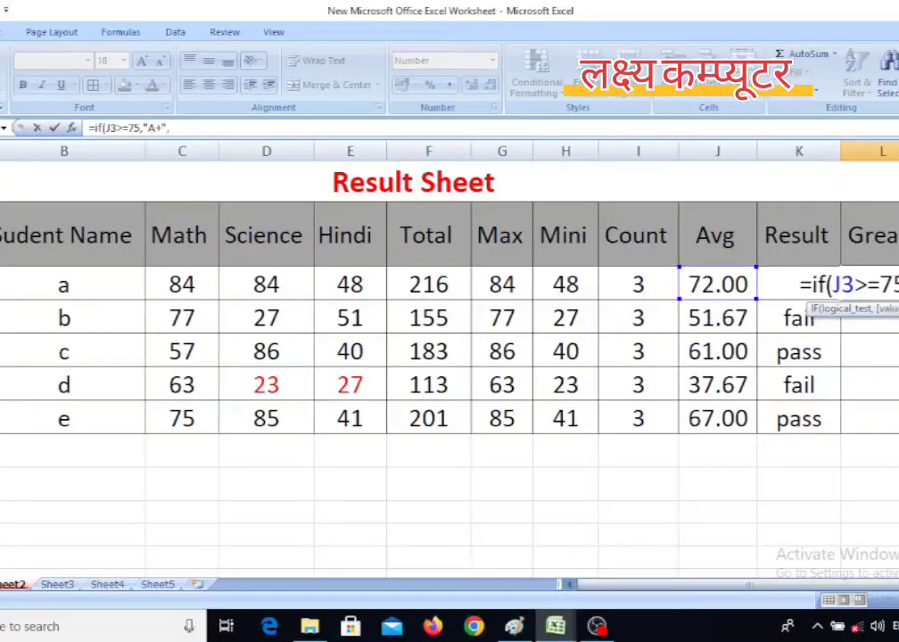
key("ctrl+v")
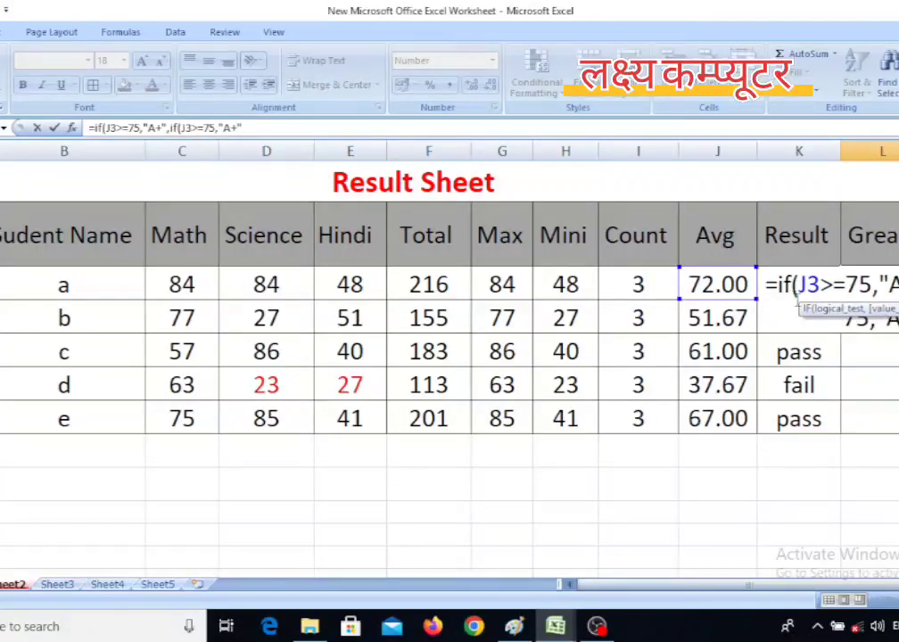
Change the nested second IF clause to test J3>=60 and return "A", moving the formula hint out of the way
left_click_drag(806, 309, 760, 194)
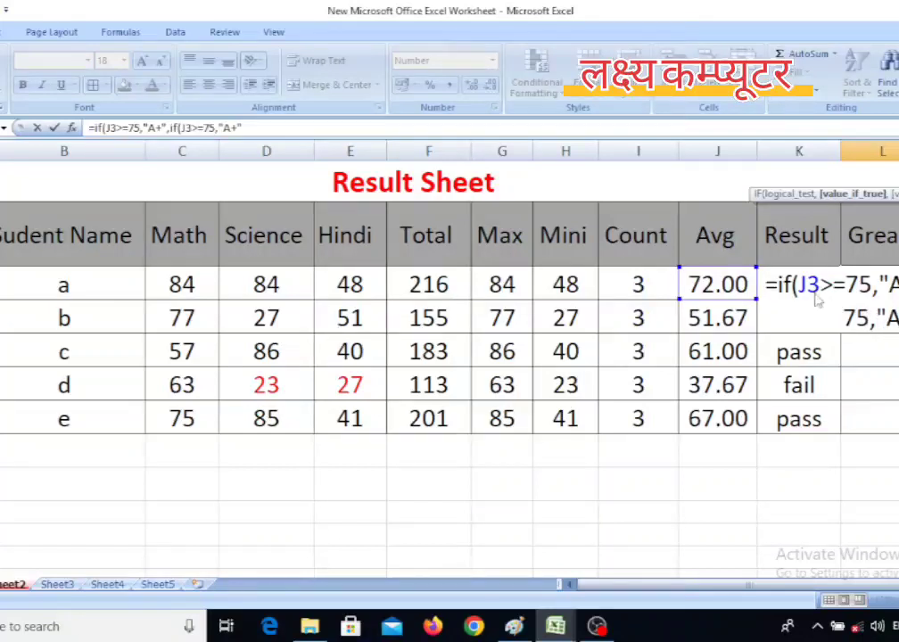
left_click(868, 318)
key("BackSpace")
key("BackSpace")
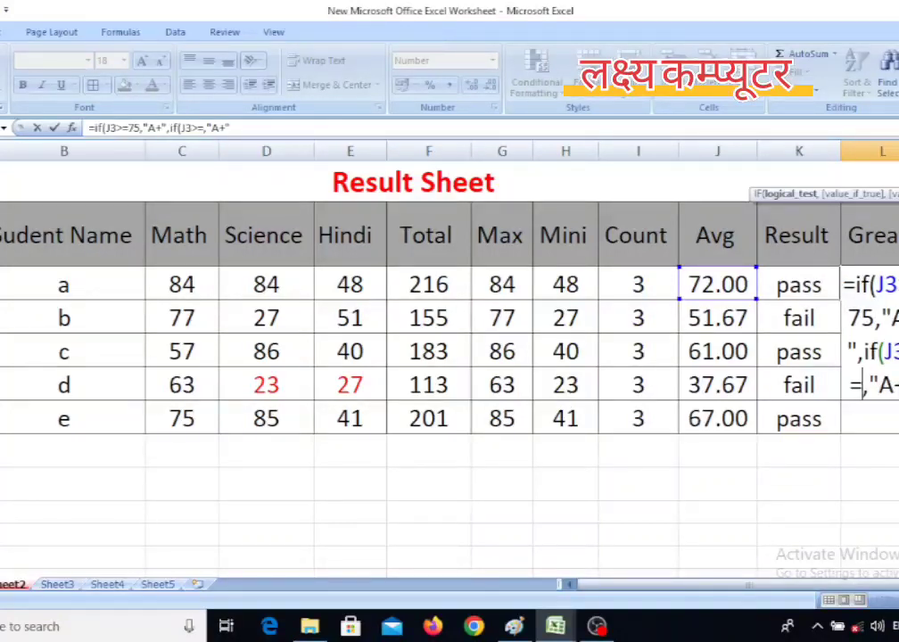
type("75")
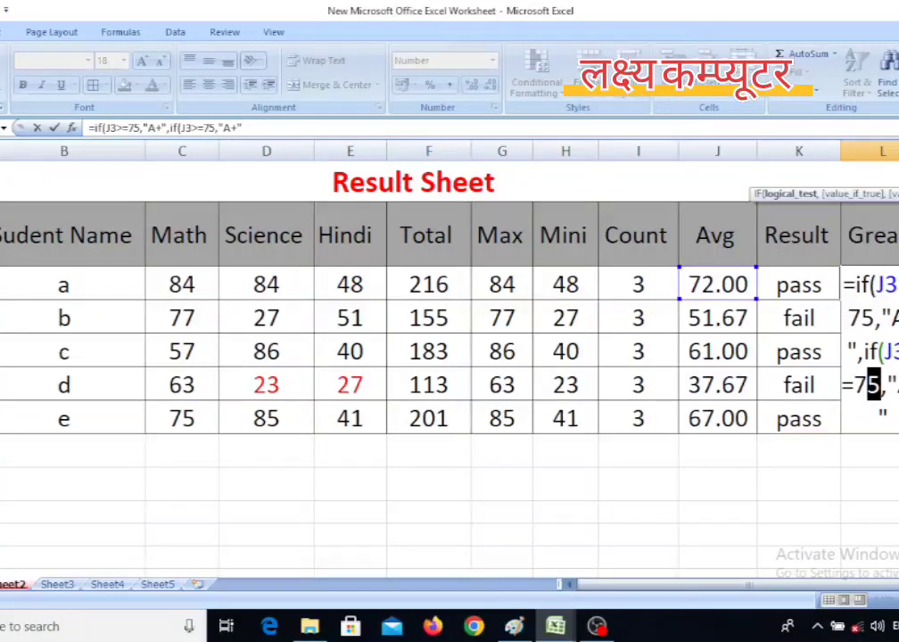
key("BackSpace")
key("BackSpace")
type("60")
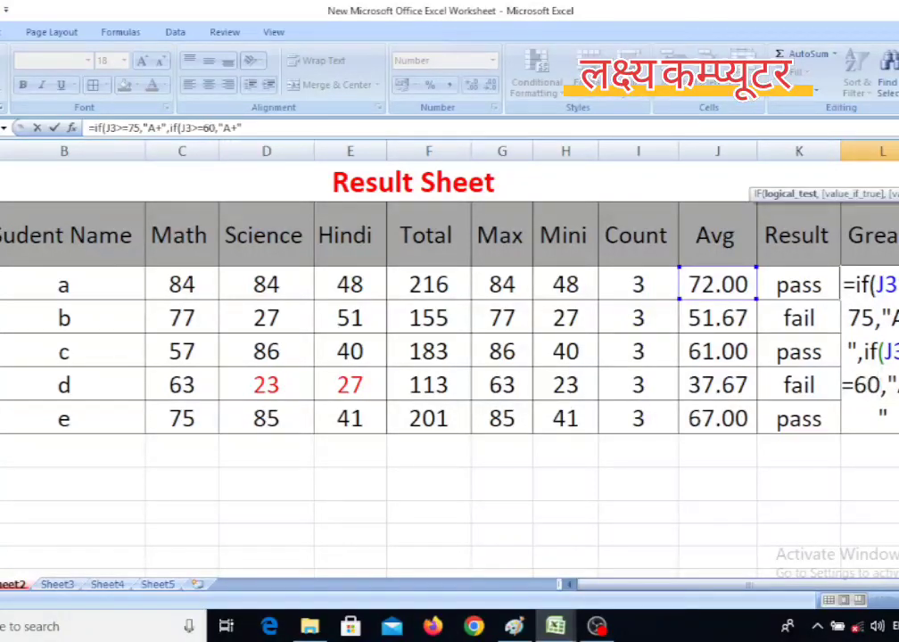
key("Right")
key("Right")
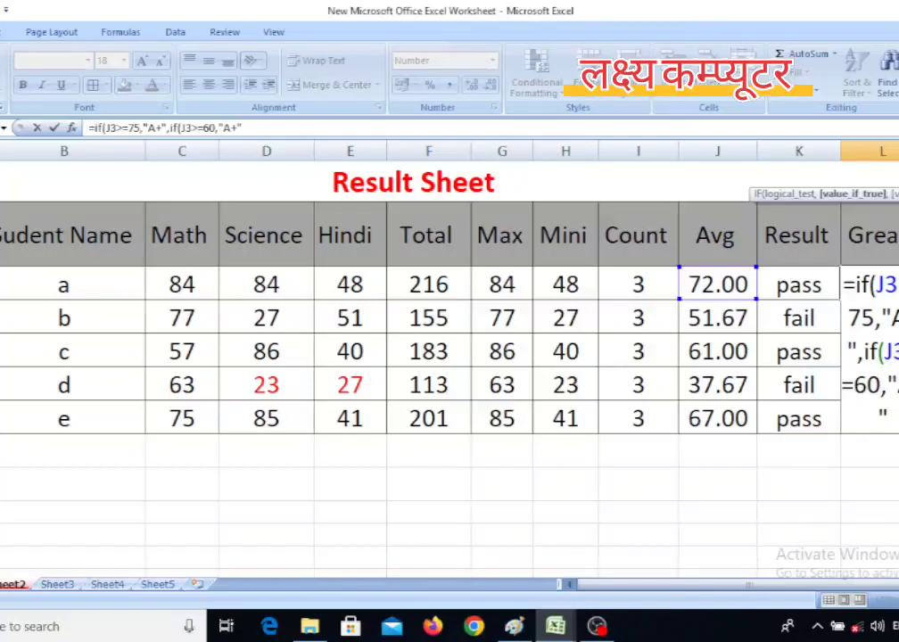
key("BackSpace")
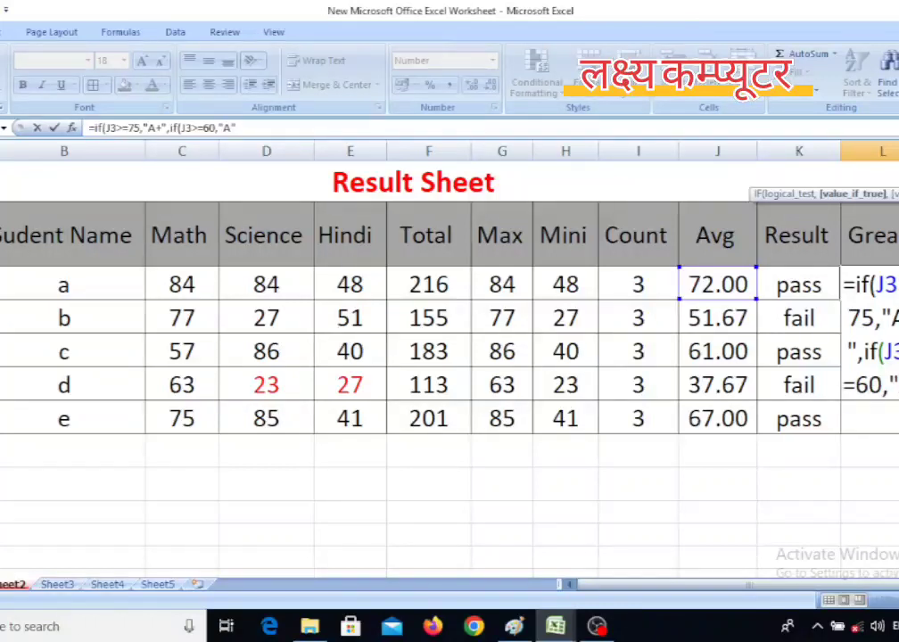
Append another copy of the IF clause after a comma and change its condition to J3>=45
type(",")
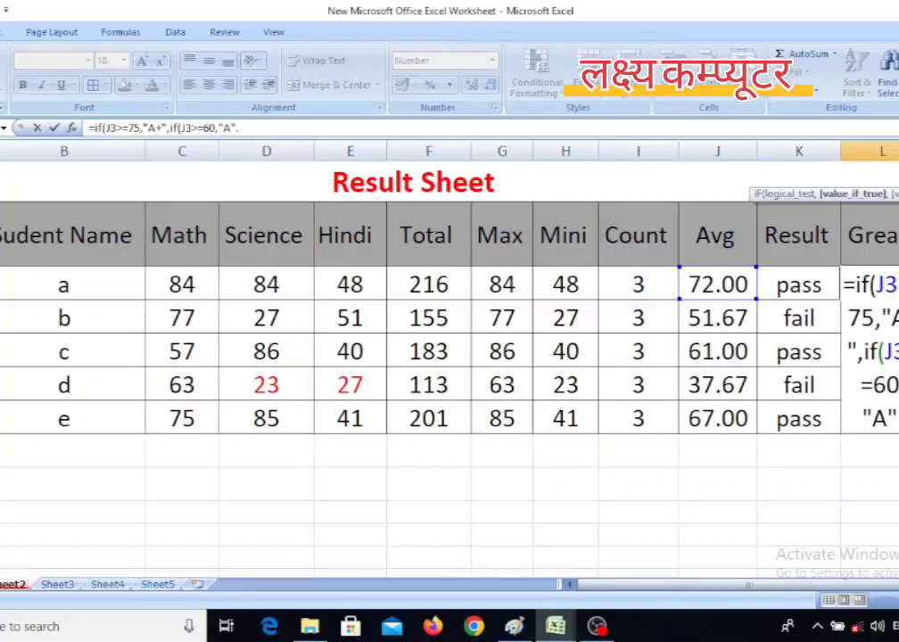
key("BackSpace")
type(",")
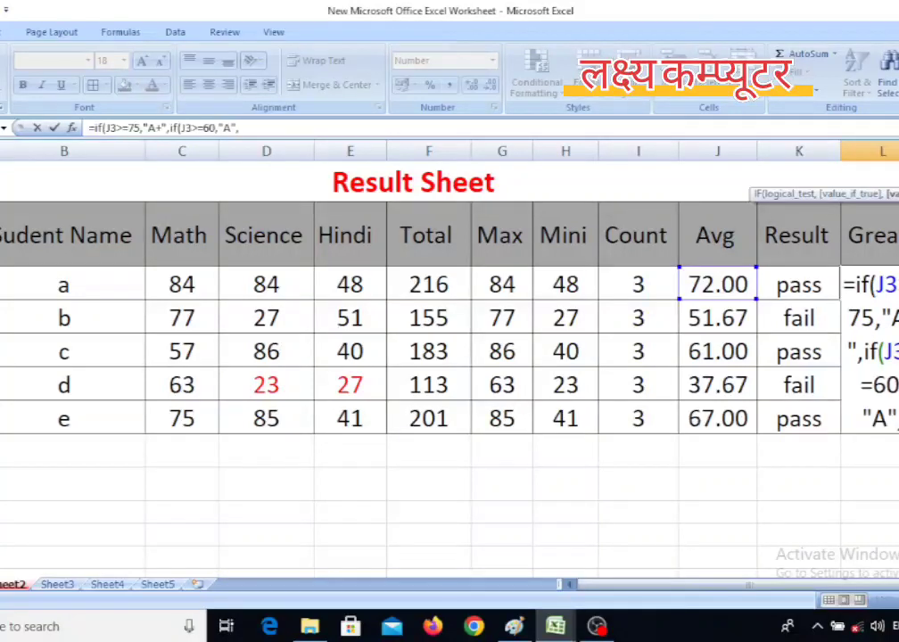
key("ctrl+v")
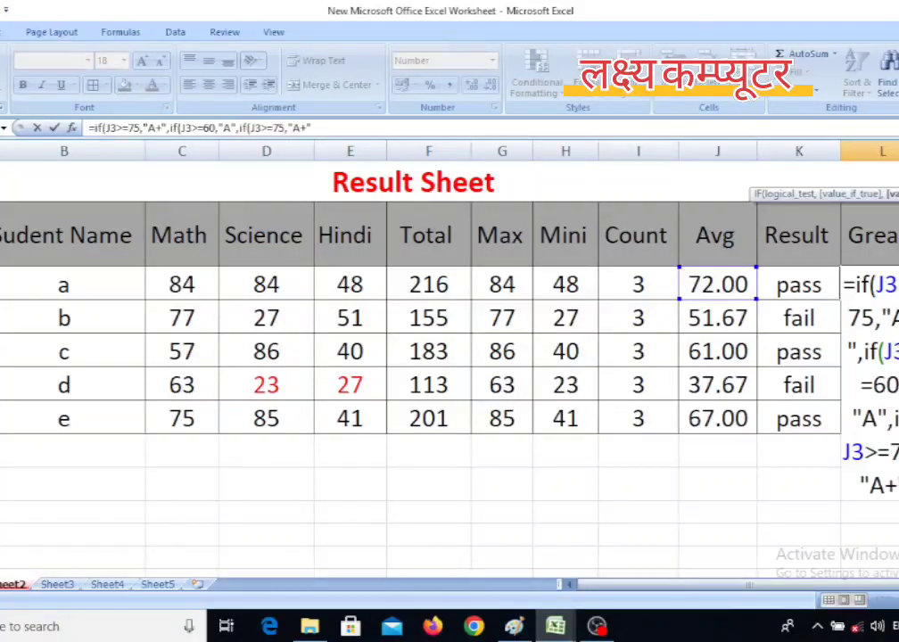
left_click(898, 452)
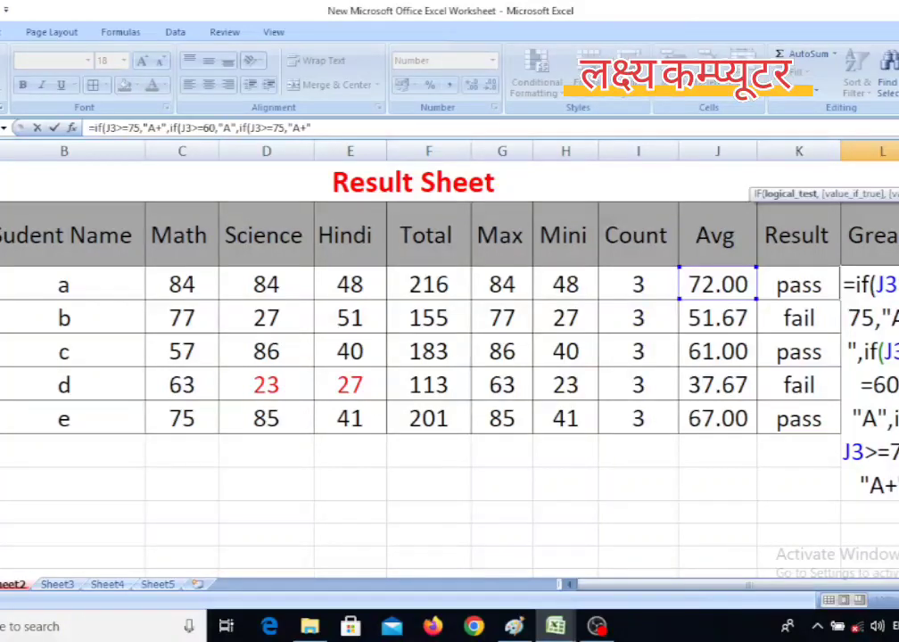
key("BackSpace")
key("BackSpace")
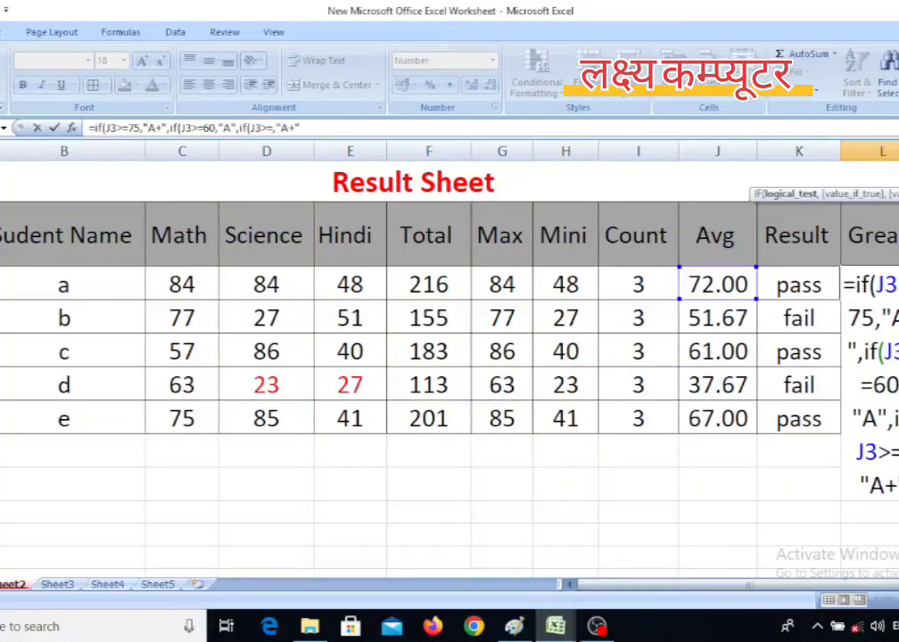
type("45")
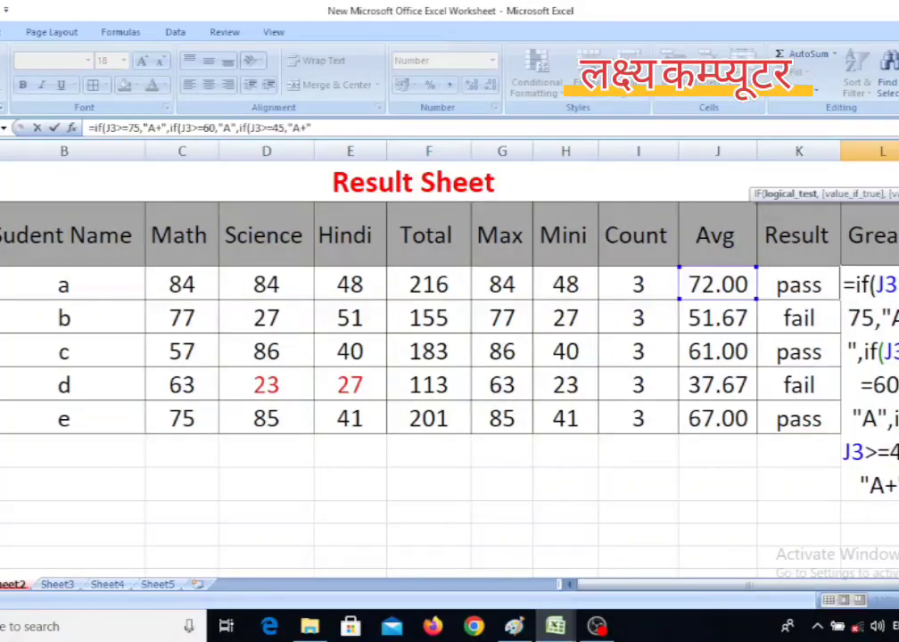
Set the third IF clause's true value to "B" and append a fourth copy of the original IF clause after a comma
left_click(887, 488)
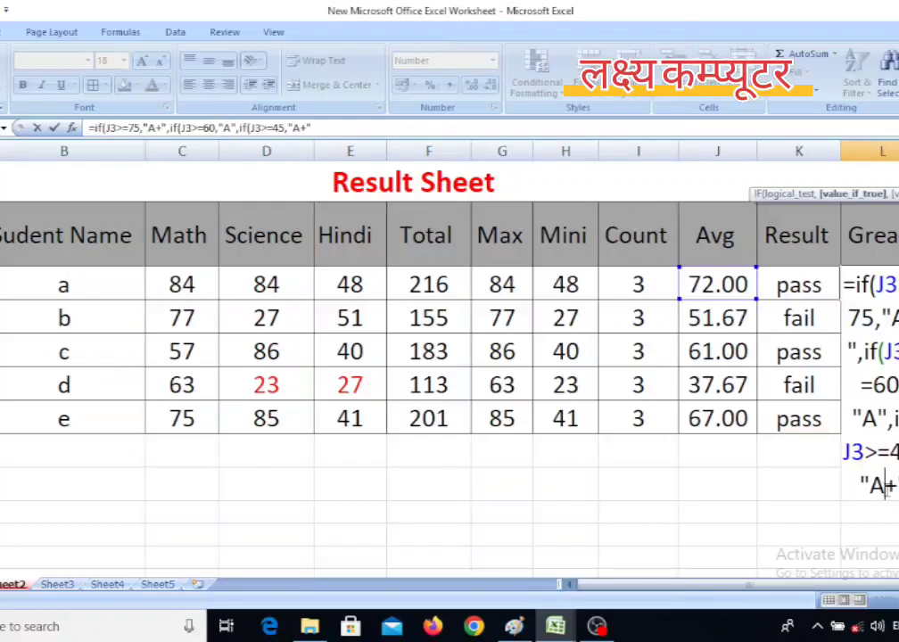
left_click(897, 488)
key("BackSpace")
key("BackSpace")
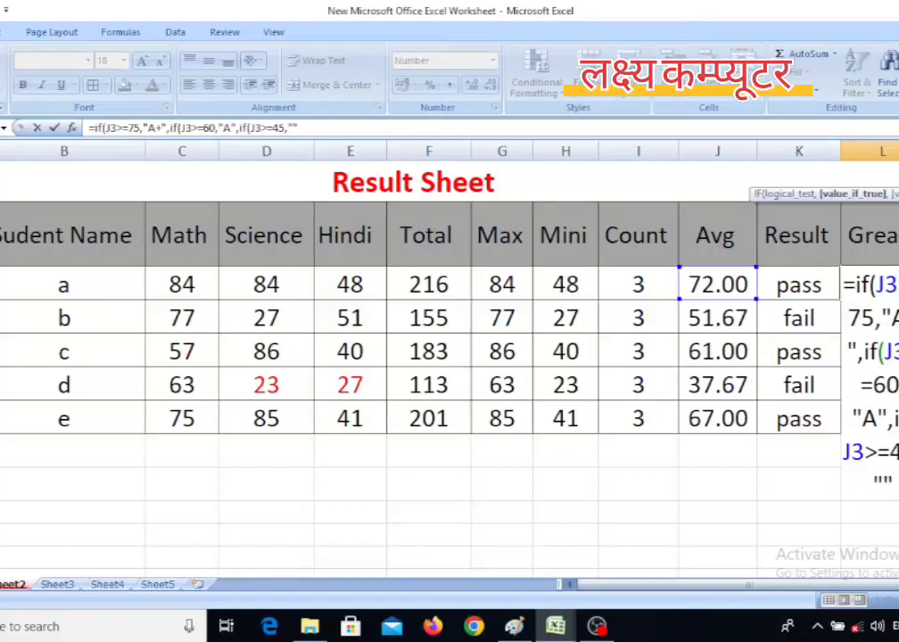
type("B\",if(J3>=75,\"A+\"")
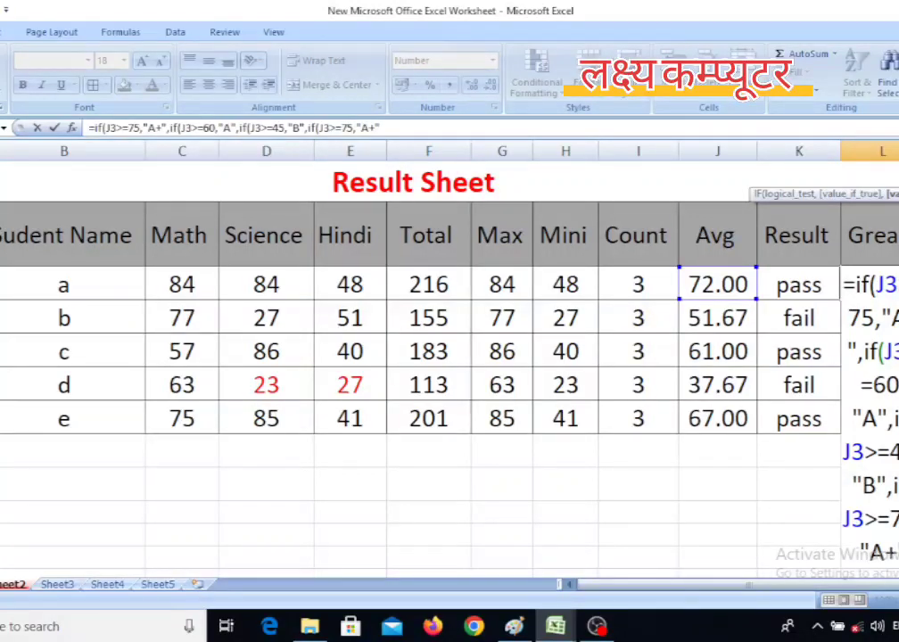
Change the fourth IF clause to test J3>=33 and return "C", followed by a comma for the false value
key("BackSpace")
key("BackSpace")
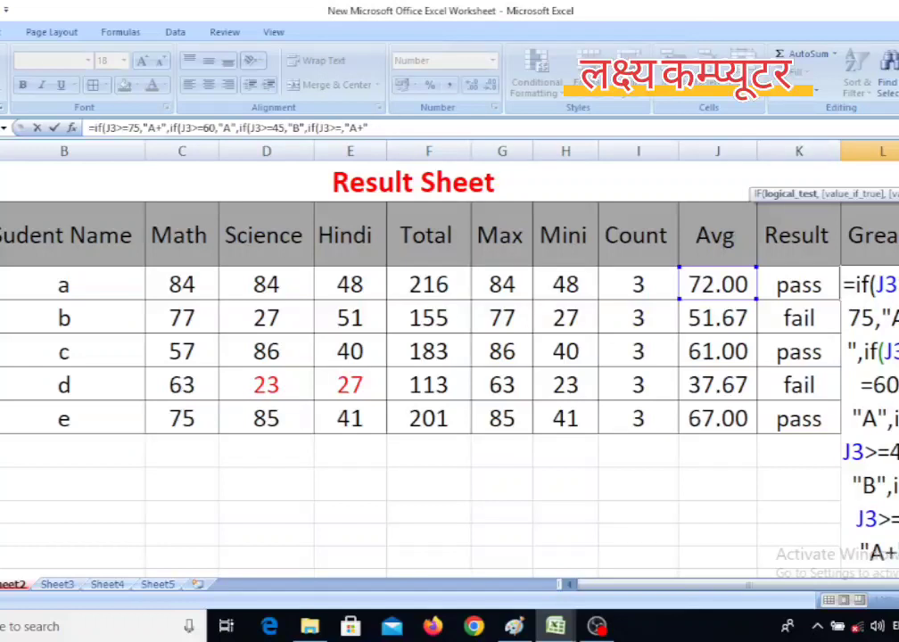
type("33")
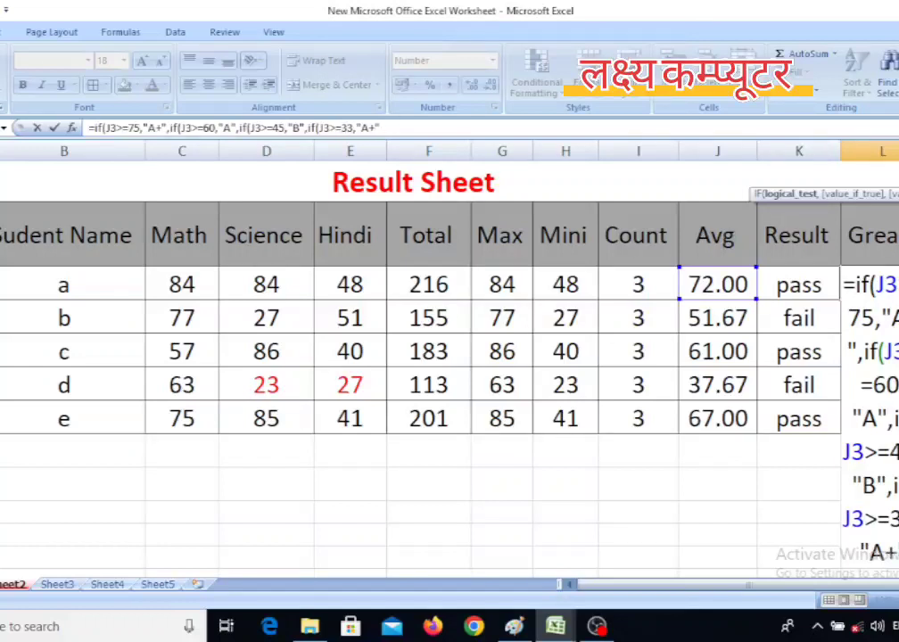
key("BackSpace")
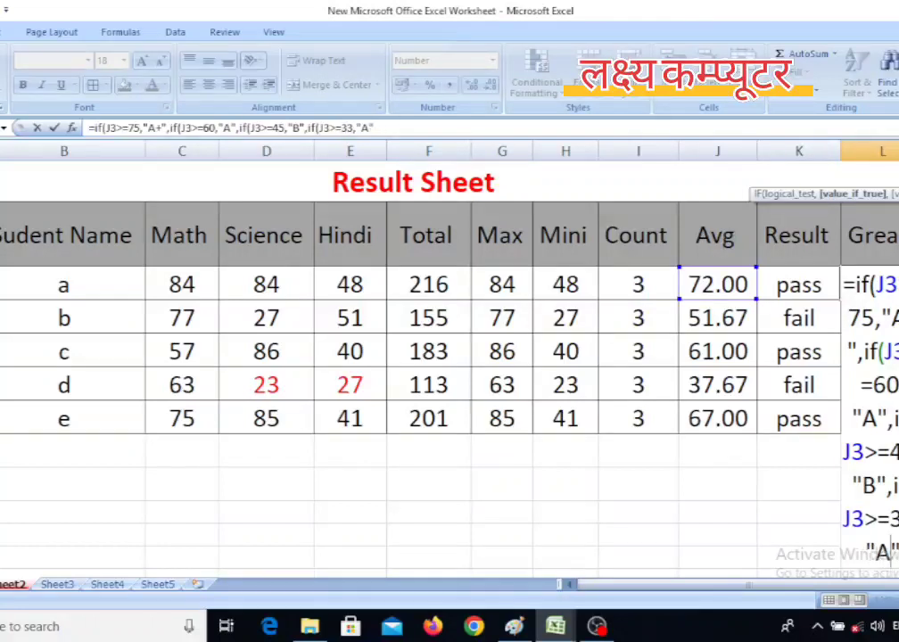
key("BackSpace")
type("C\",")
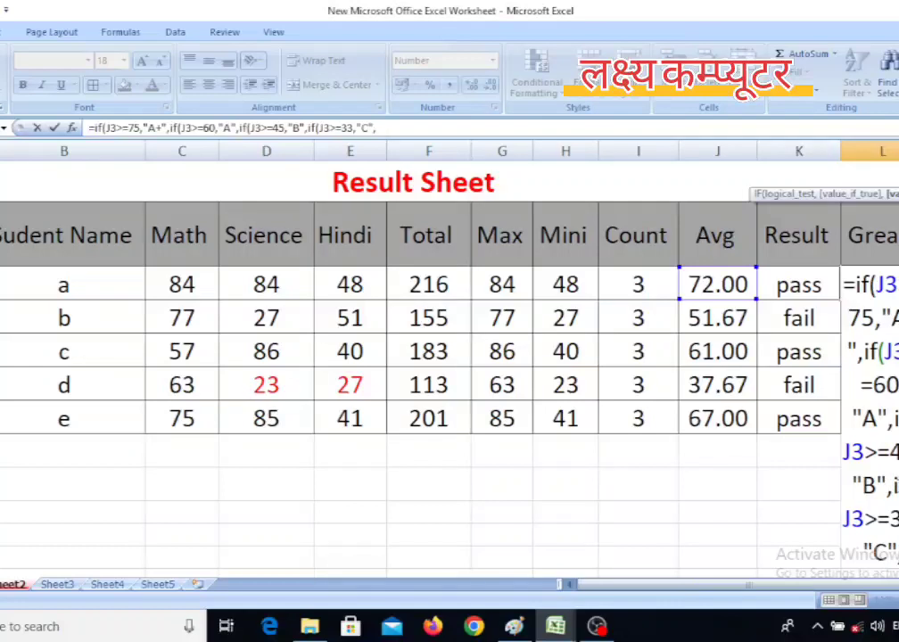
Append a copy of the fourth IF clause to the grade formula and change its condition to J3>=0
left_click_drag(894, 485, 897, 552)
key("ctrl+c")
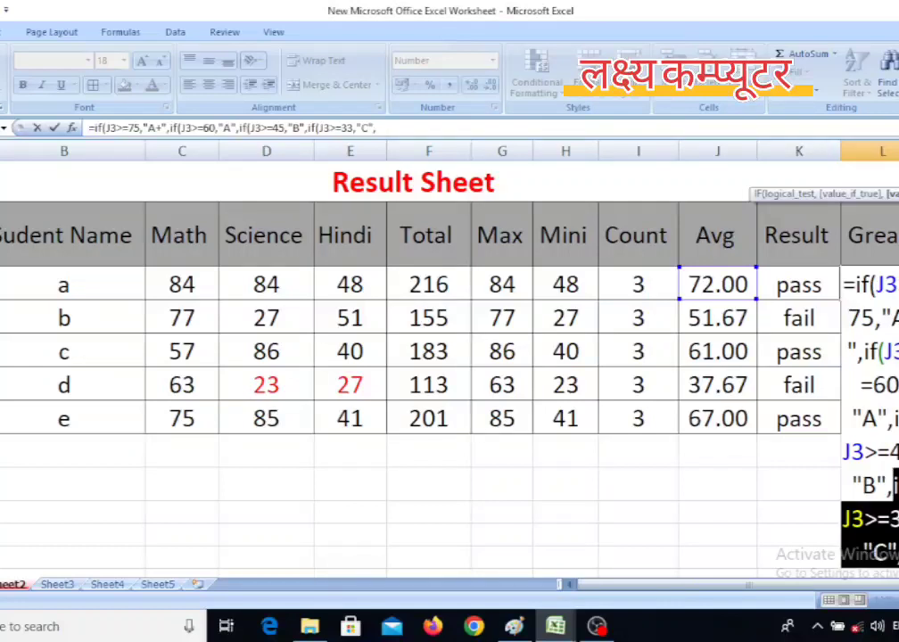
left_click(896, 552)
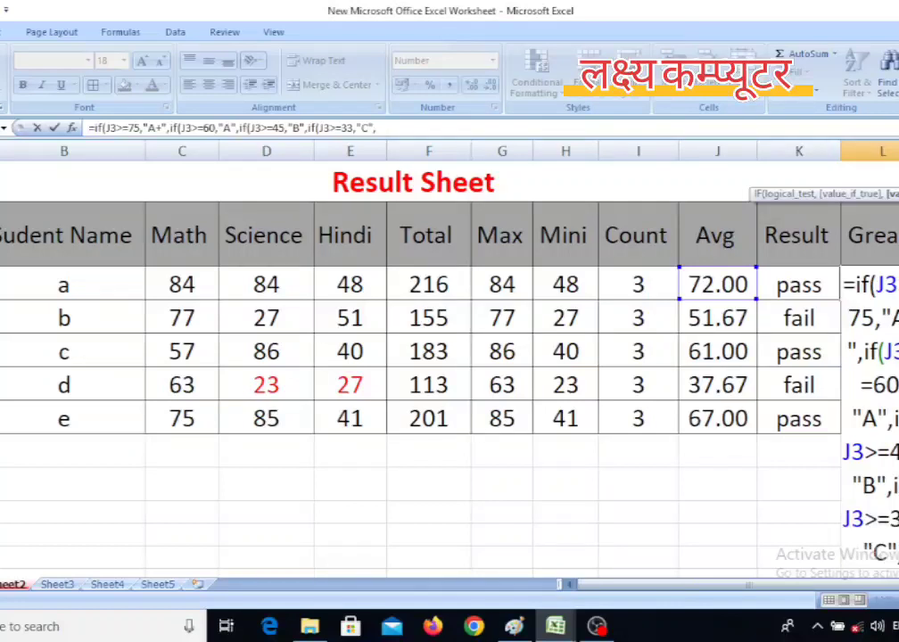
key("ctrl+v")
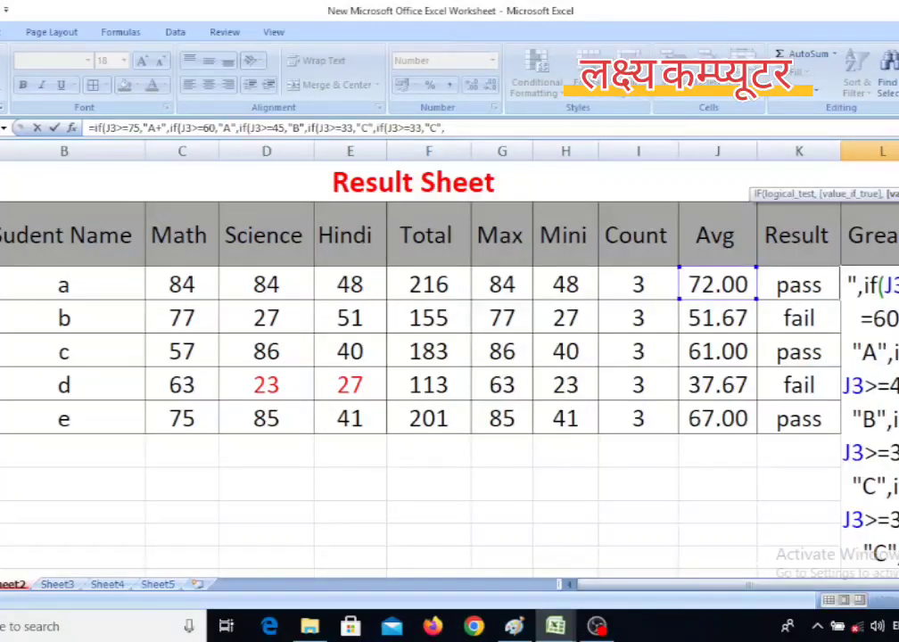
left_click(896, 520)
key("BackSpace")
key("BackSpace")
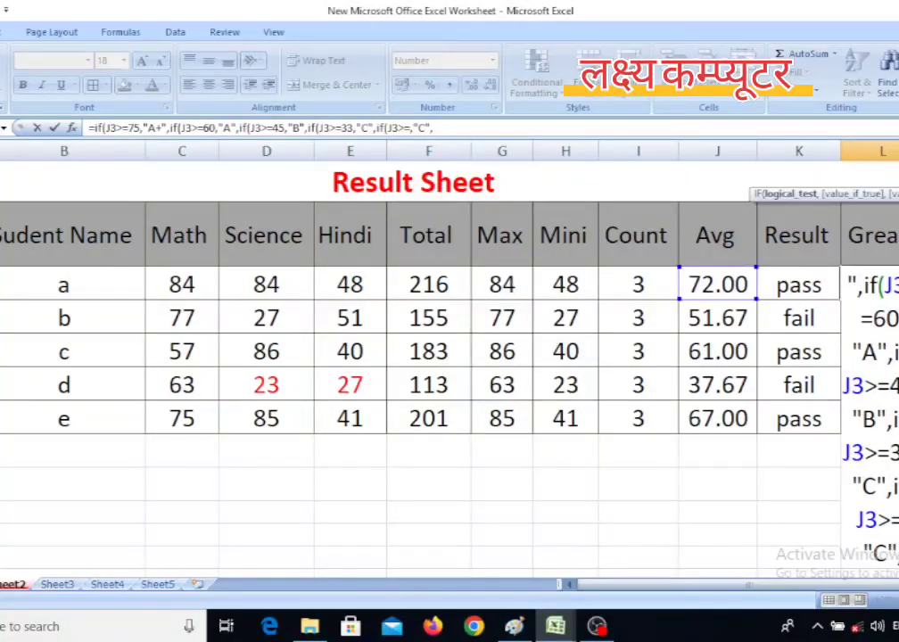
type("0")
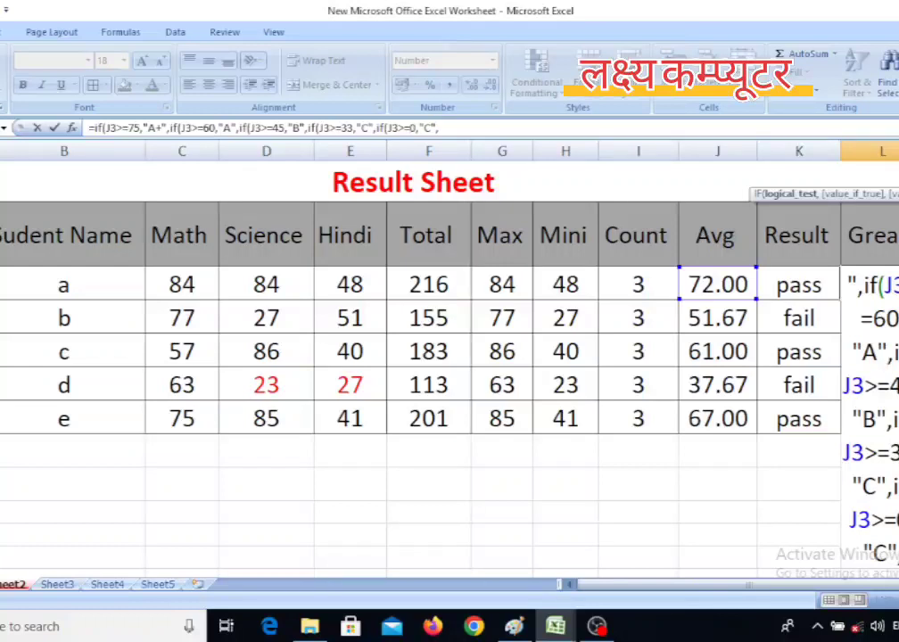
Set the fifth IF clause's true value to "fail"
left_click(888, 551)
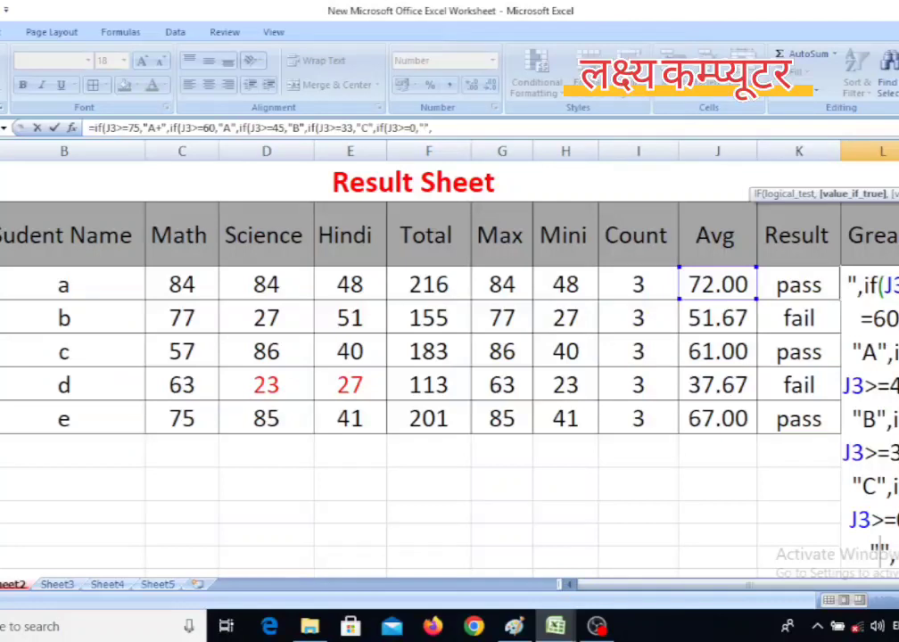
key("BackSpace")
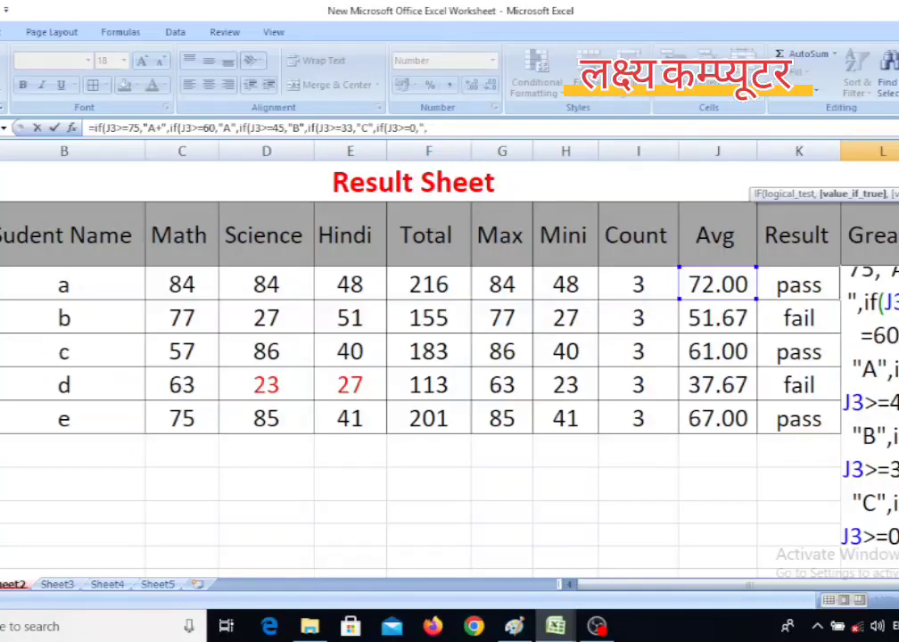
type("Fa")
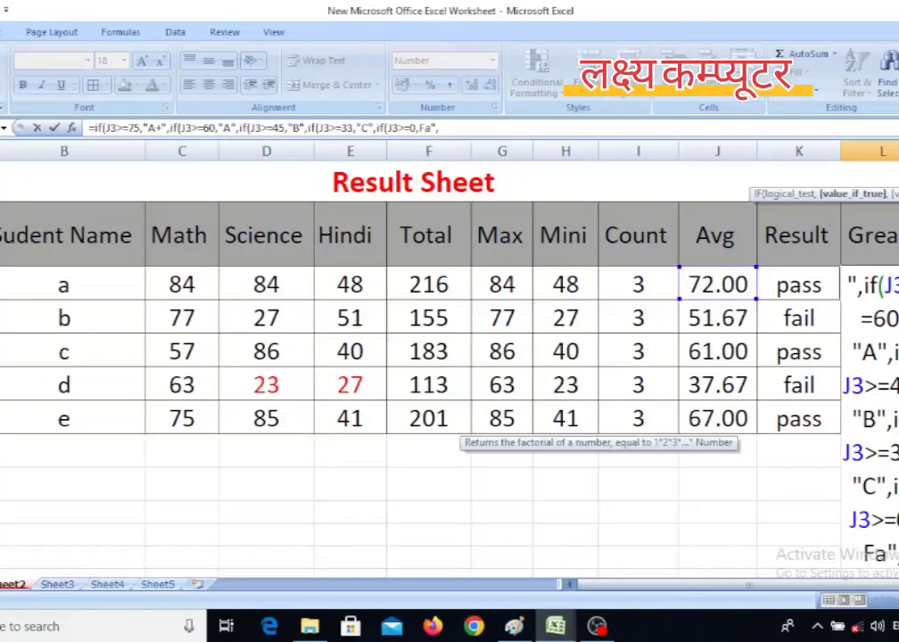
key("BackSpace")
key("BackSpace")
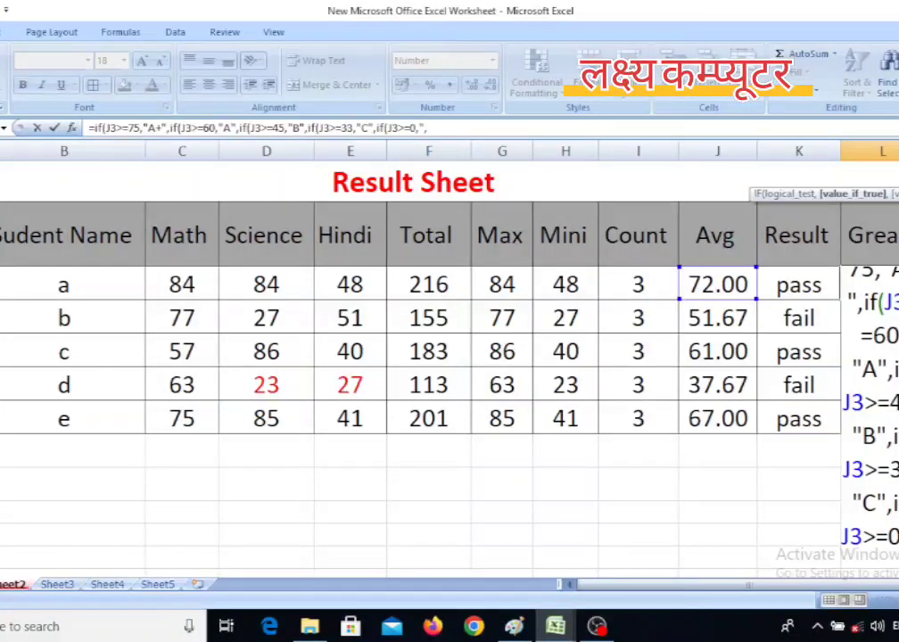
type("\"\"")
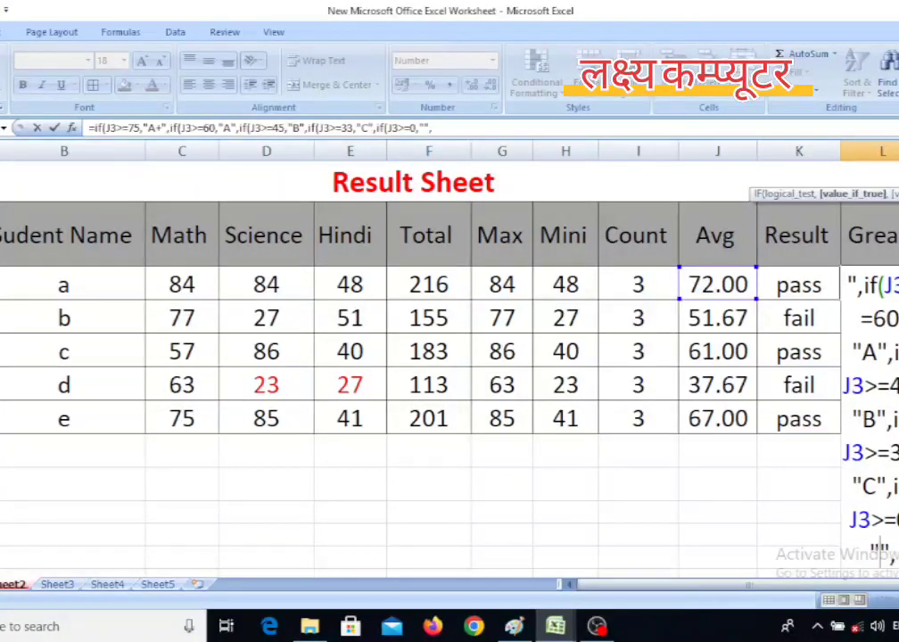
type("fail")
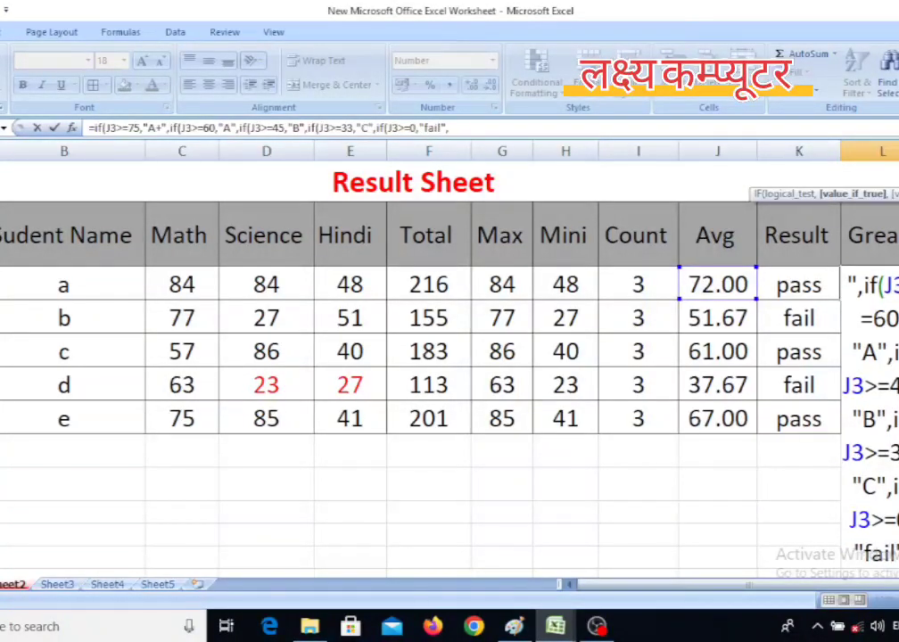
Remove the trailing comma after "fail", close the nested IF formula and enter it in L3
key("BackSpace")
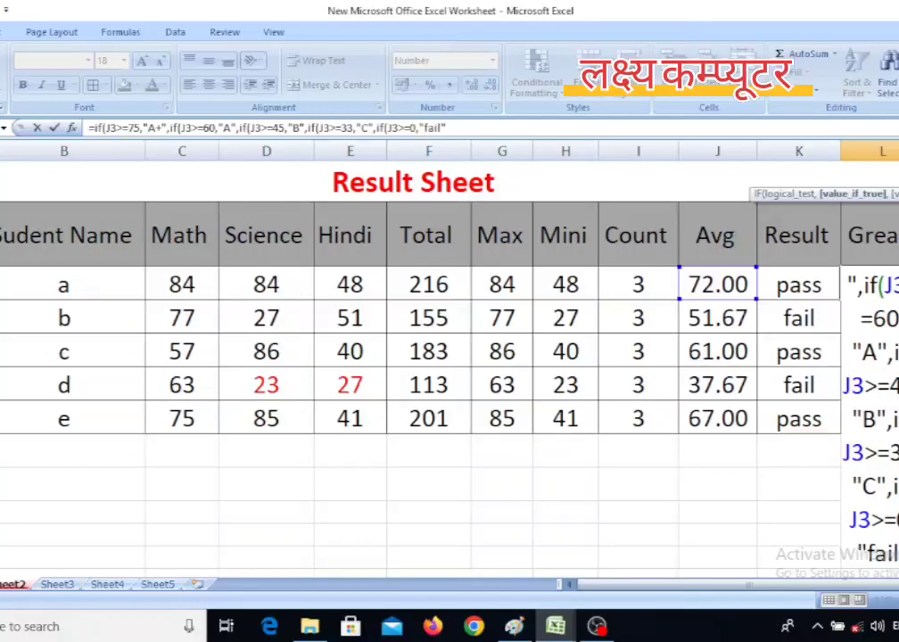
type(")")
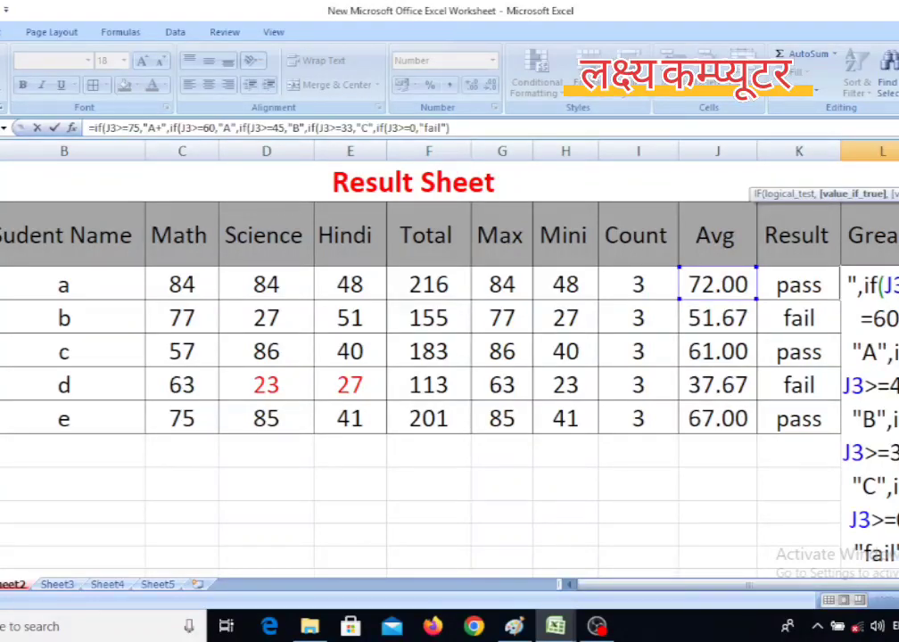
key("Return")
key("Return")
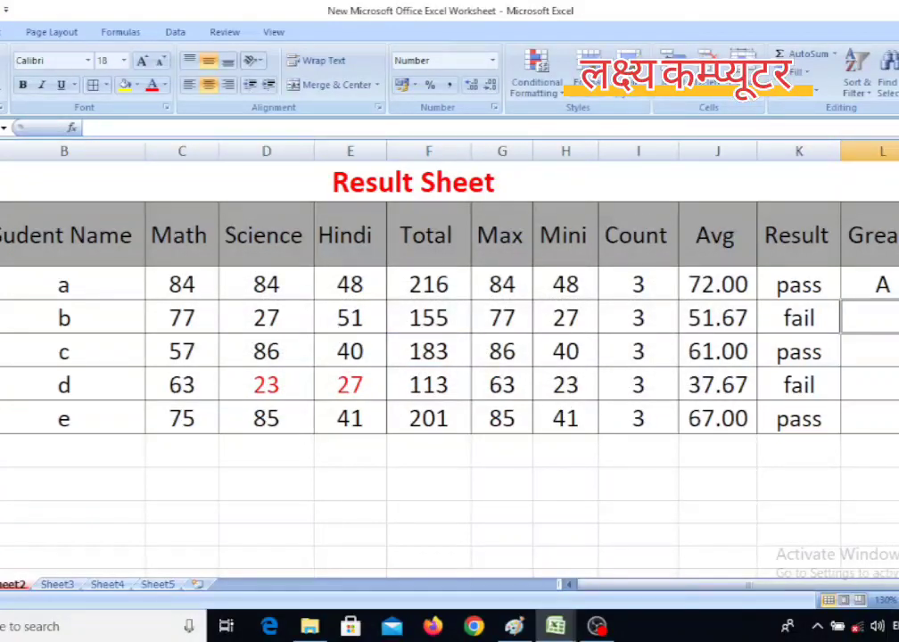
Fill the grade formula from L3 down to L7 for all the students
left_click(894, 285)
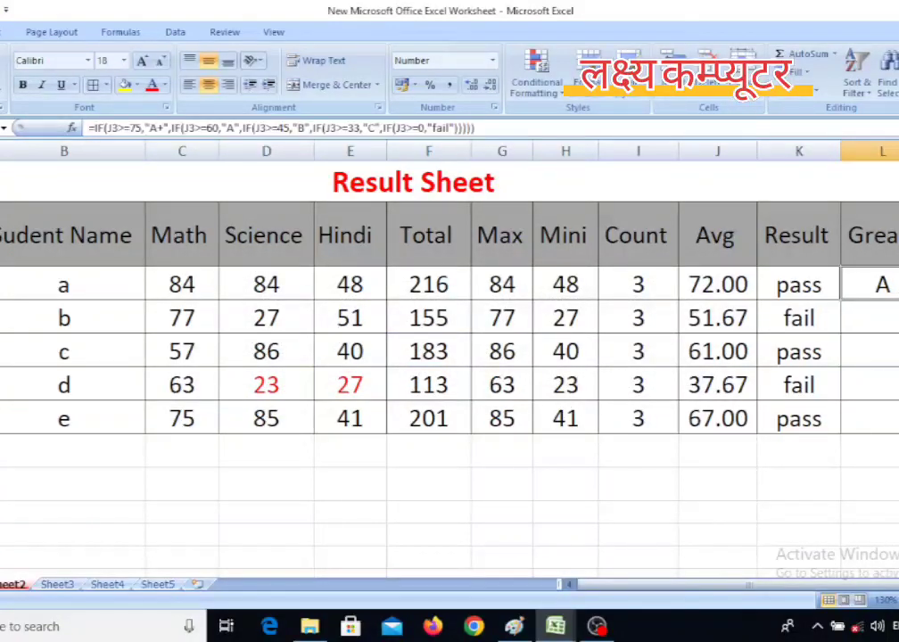
left_click_drag(896, 301, 897, 433)
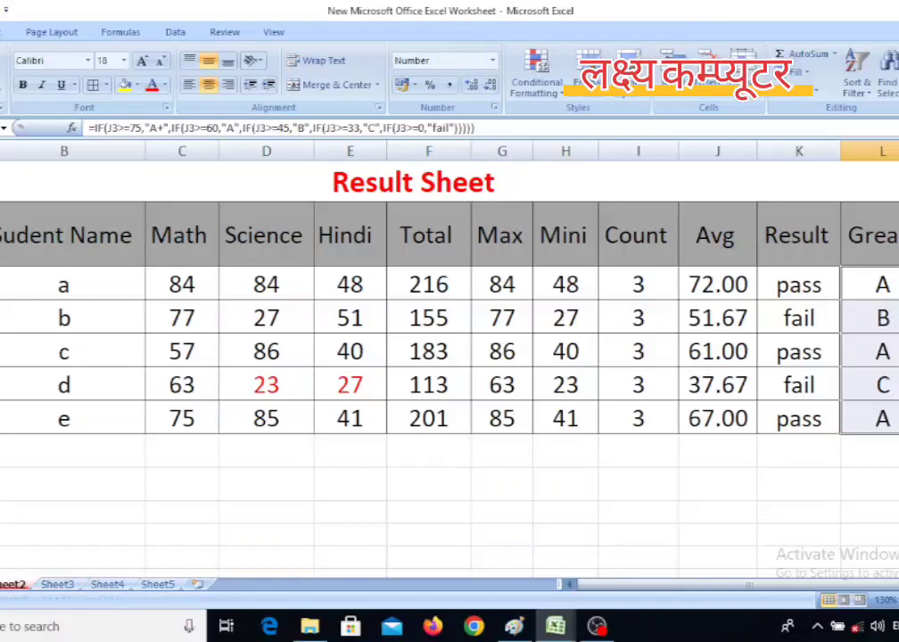
left_click(889, 537)
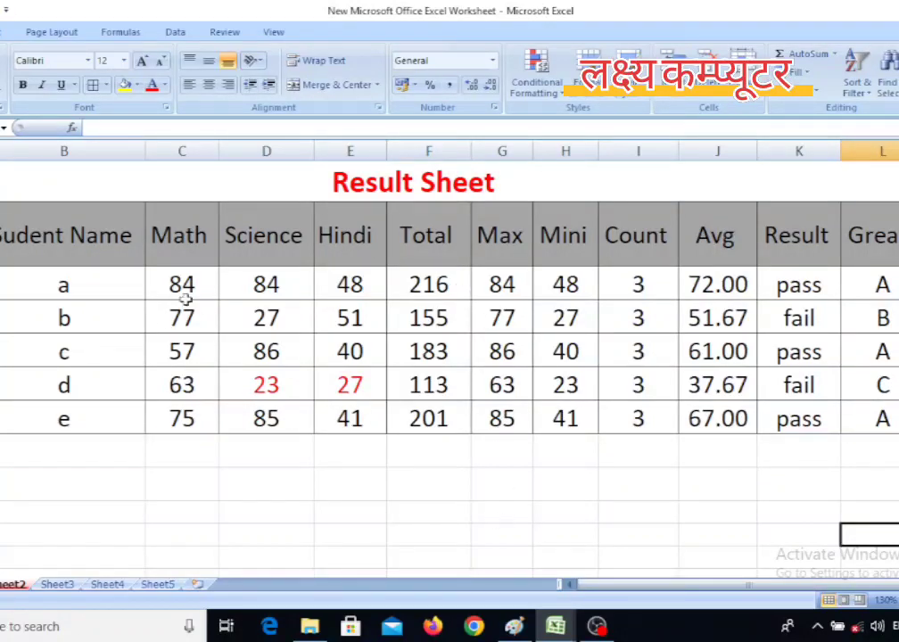
Set the Hindi mark of student a to 84 and that of student b to 60
left_click(348, 284)
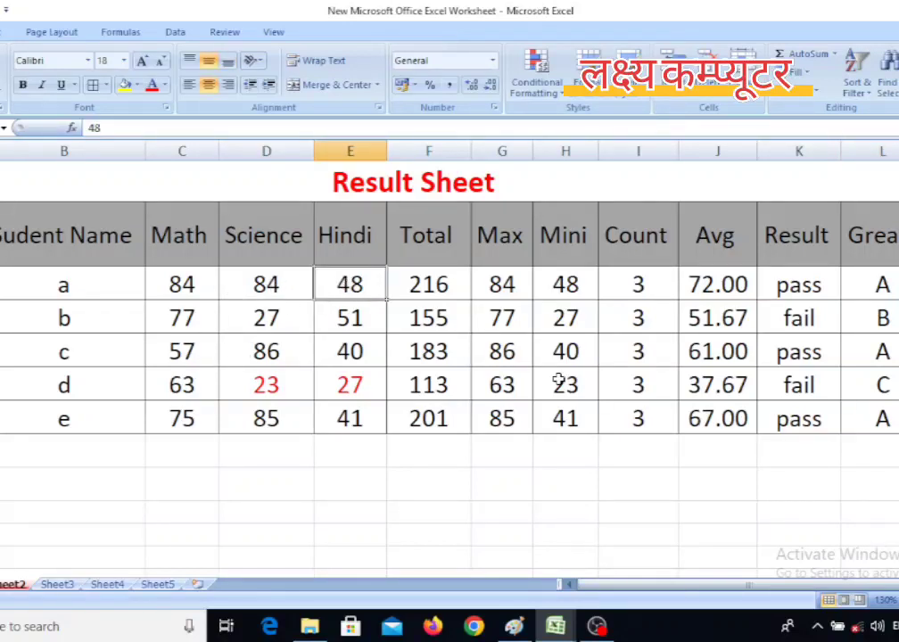
type("84")
key("Return")
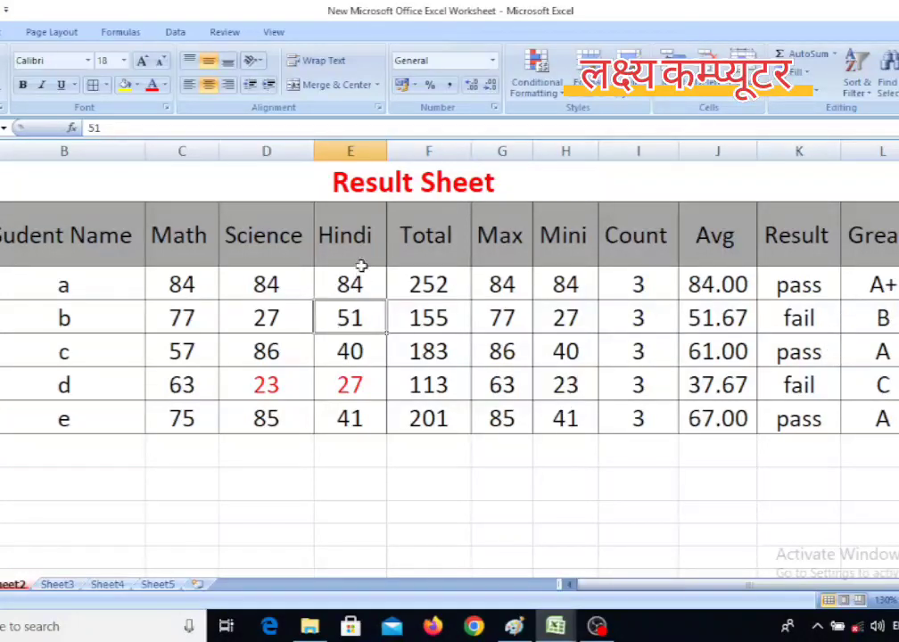
type("60")
key("Return")
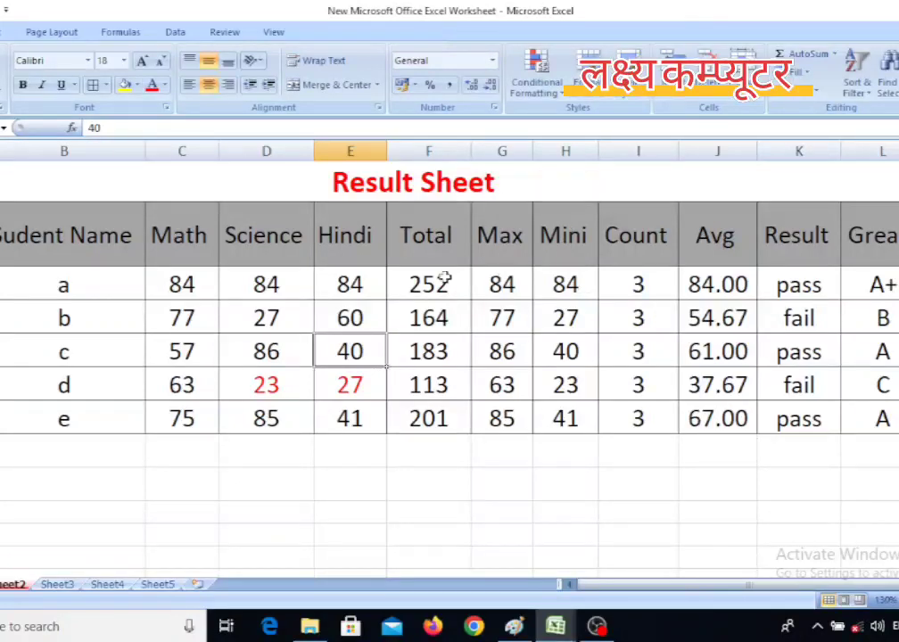
Change student a's Hindi mark to 60 and Science mark to 80
left_click(351, 284)
type("60")
key("Return")
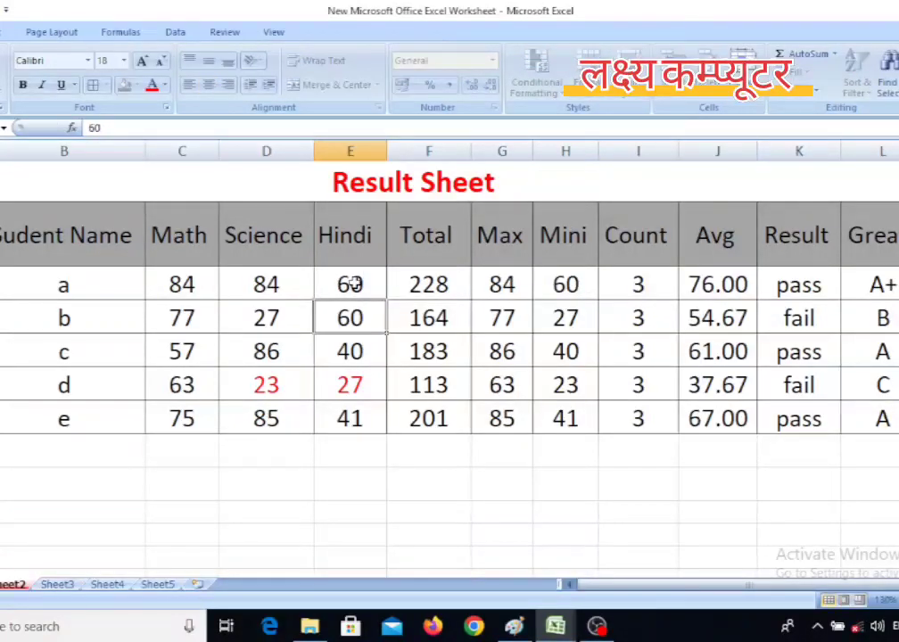
left_click(275, 284)
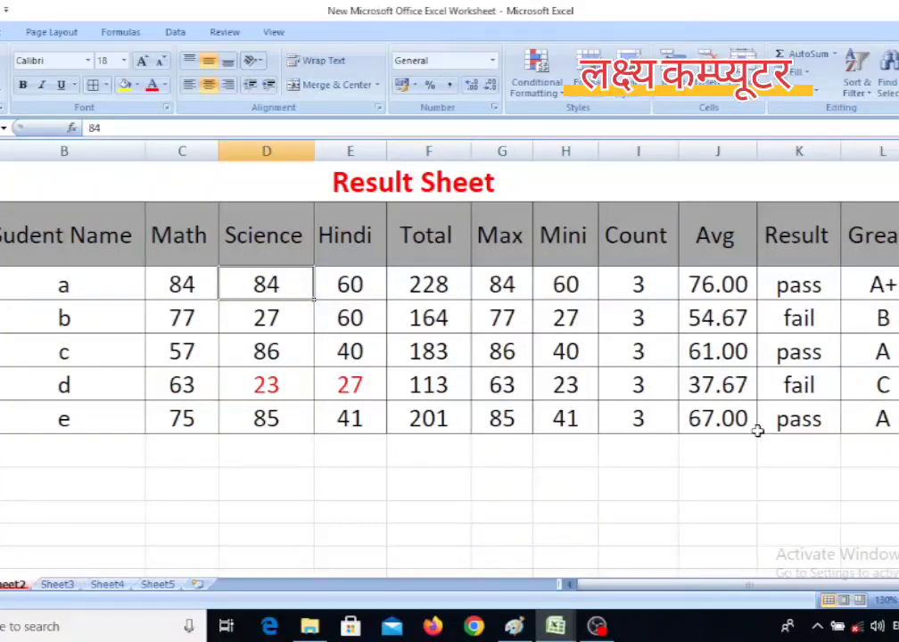
type("80")
key("Return")
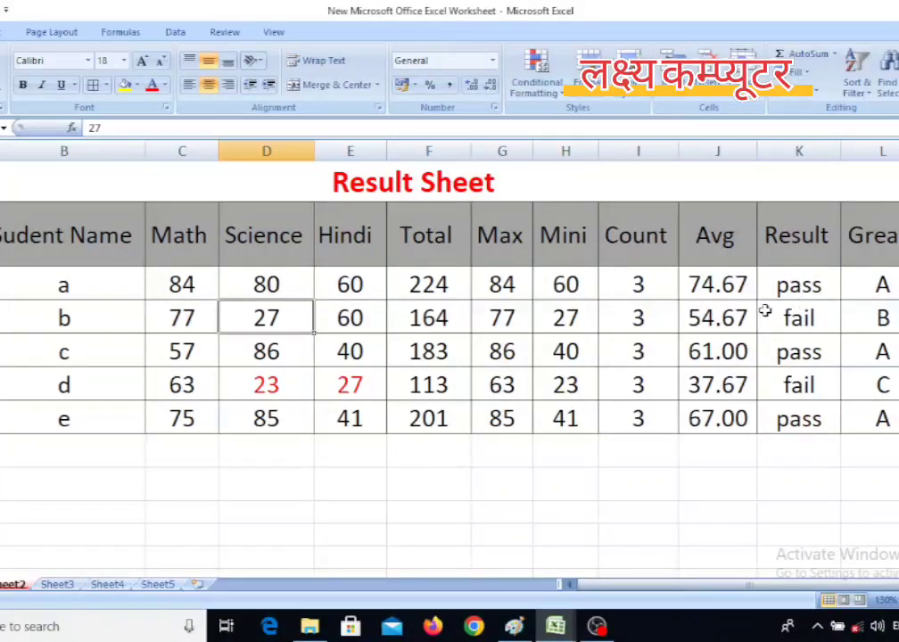
Set student a's Hindi mark to 70
left_click(353, 286)
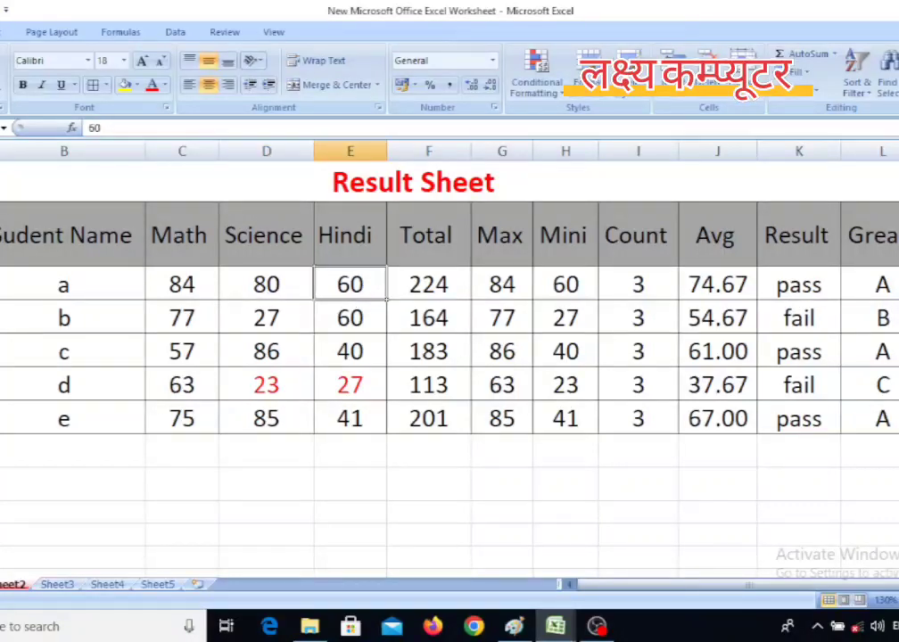
type("70")
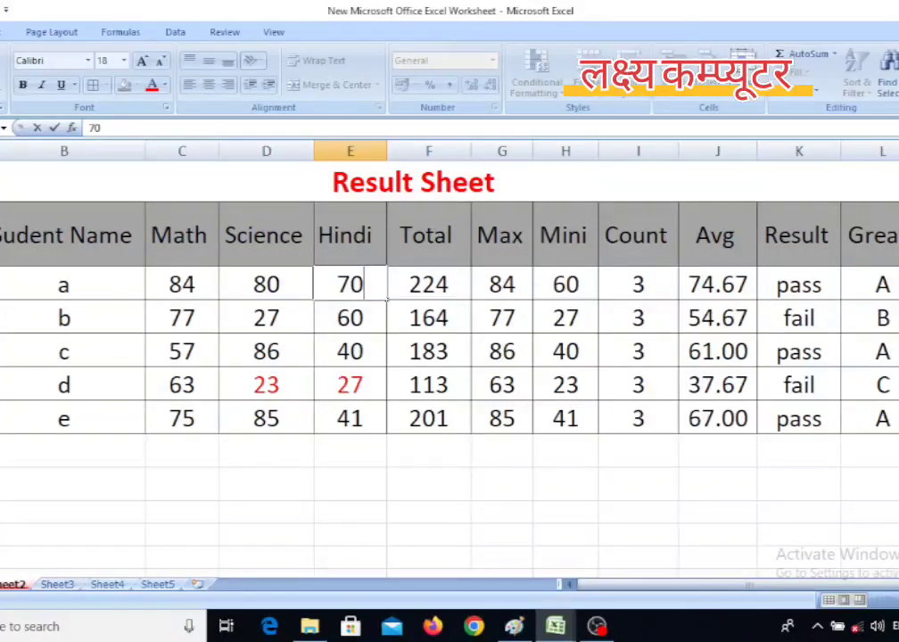
key("Return")
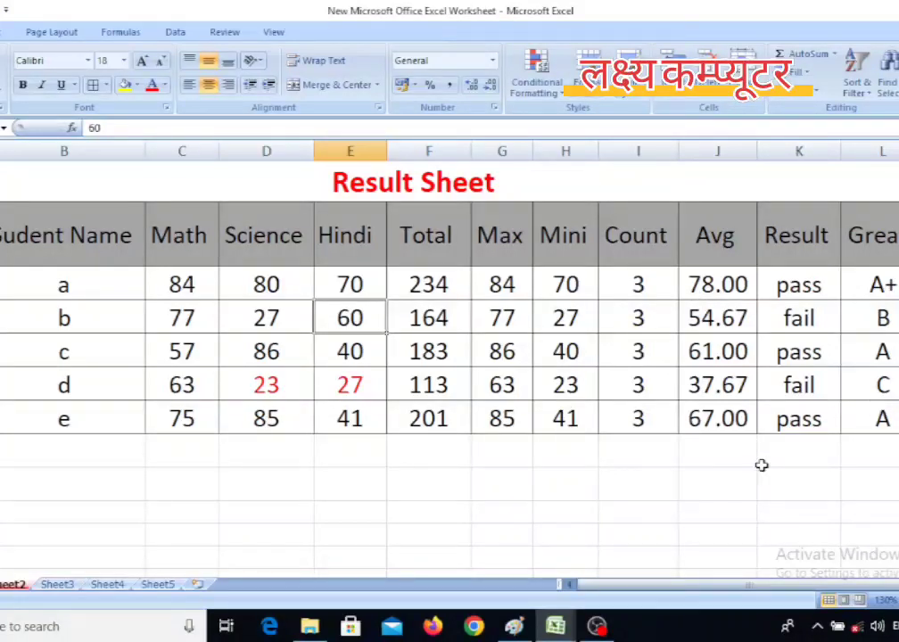
Set student d's Math mark to 23 to test the fail grade
left_click(212, 386)
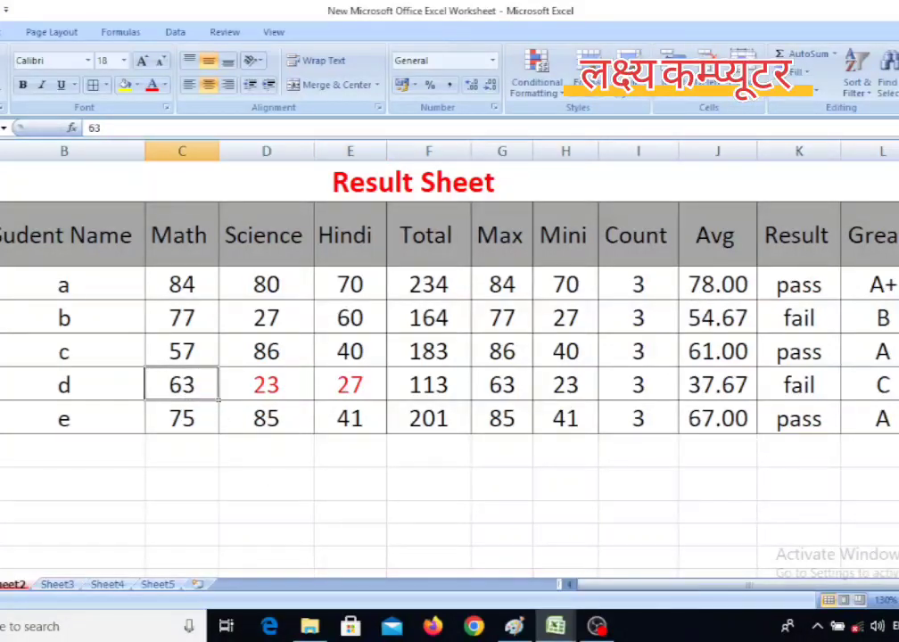
type("23")
key("Return")
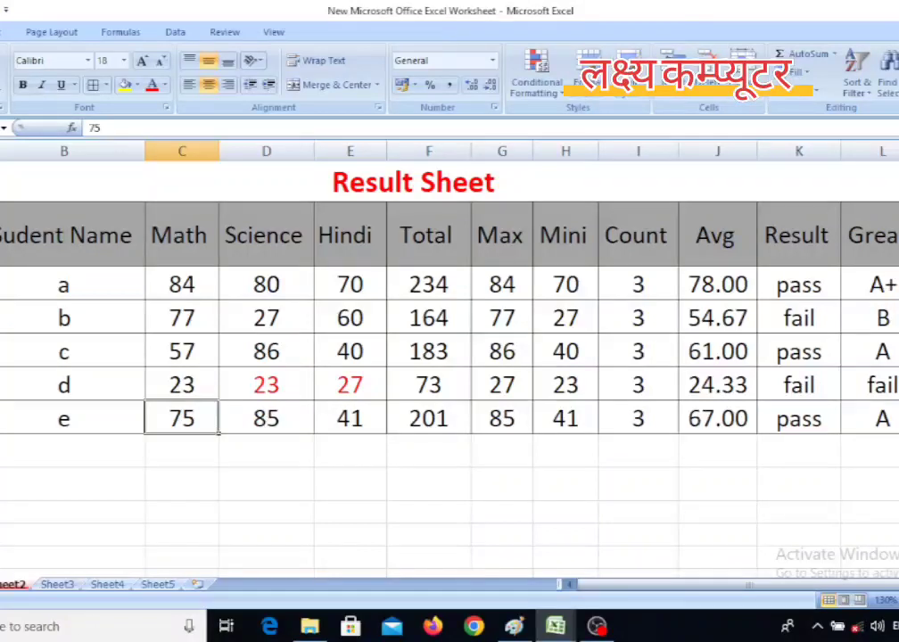
scroll(627, 356, "down", 2)
scroll(607, 383, "up", 2)
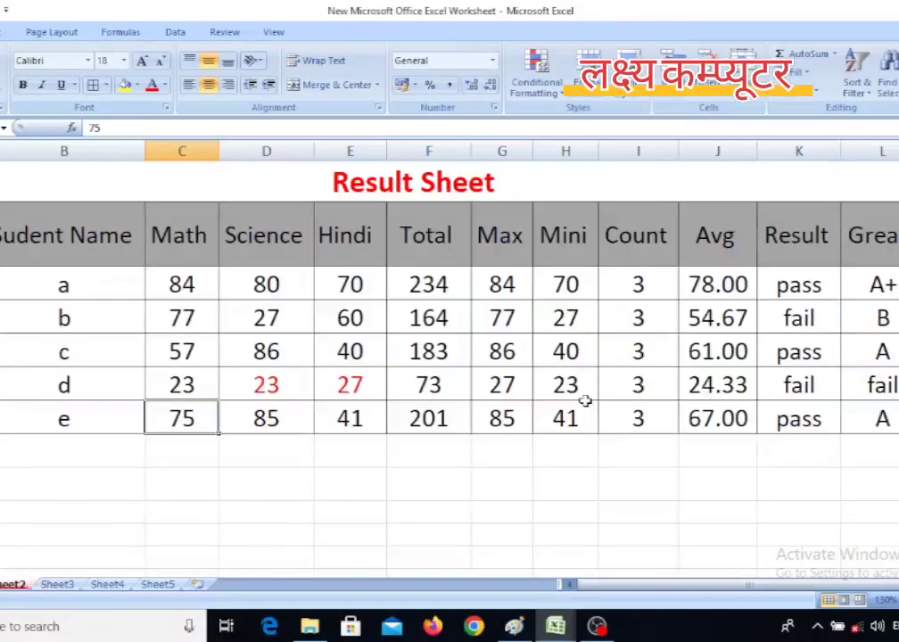